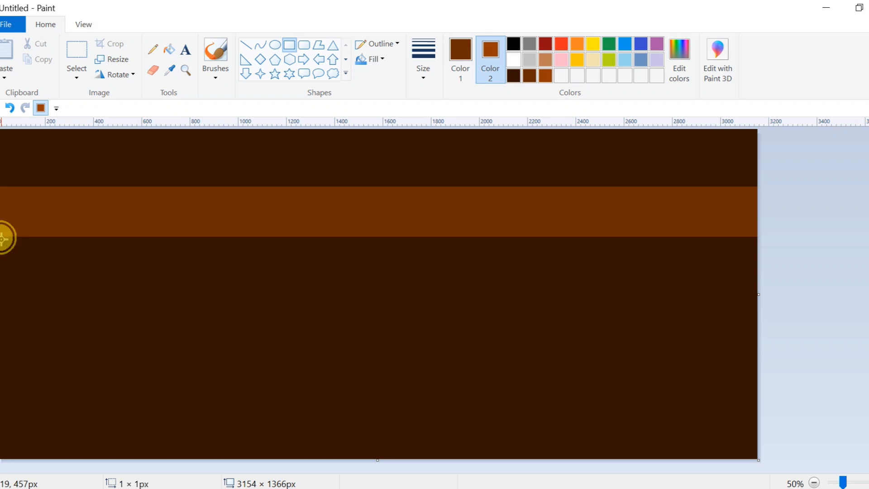
# Draw a rust-brown band below the brown one and, directly beneath it, a band about 221 px tall in custom color Red 185, Green 74, Blue 0.
pyautogui.moveTo(3, 238); pyautogui.dragTo(765, 293)
pyautogui.click(678, 58)
pyautogui.moveTo(607, 244); pyautogui.dragTo(606, 238)
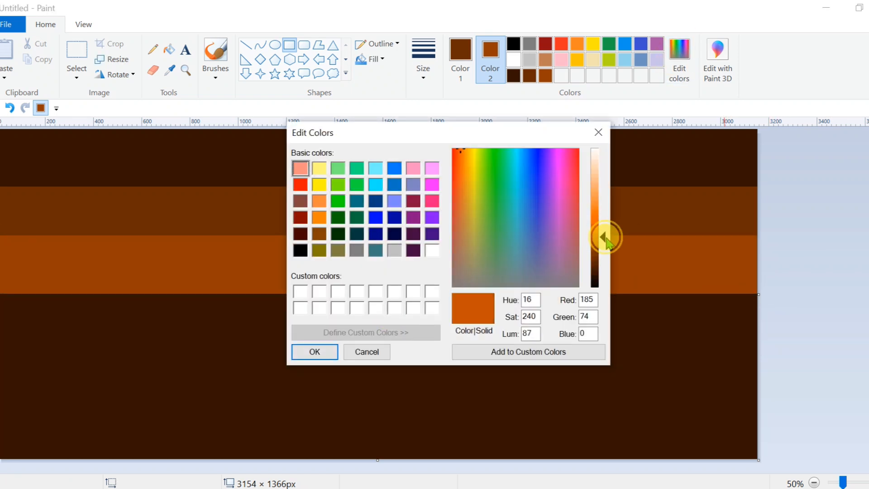
pyautogui.click(314, 352)
pyautogui.moveTo(1, 301)
pyautogui.mouseDown()
pyautogui.moveTo(217, 384)
pyautogui.moveTo(786, 355)
pyautogui.mouseUp()
pyautogui.moveTo(640, 314); pyautogui.dragTo(620, 301)
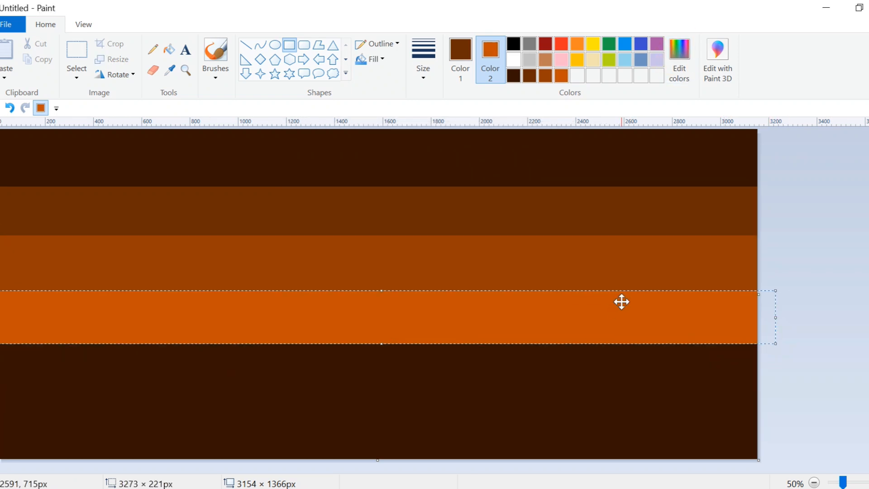
# Mix a brighter orange custom color and draw a full-width band about 211 px tall directly below the last band.
pyautogui.click(678, 58)
pyautogui.moveTo(606, 240); pyautogui.dragTo(605, 225)
pyautogui.click(313, 352)
pyautogui.moveTo(2, 349)
pyautogui.mouseDown()
pyautogui.moveTo(671, 422)
pyautogui.moveTo(787, 400)
pyautogui.mouseUp()
pyautogui.moveTo(624, 383); pyautogui.dragTo(620, 378)
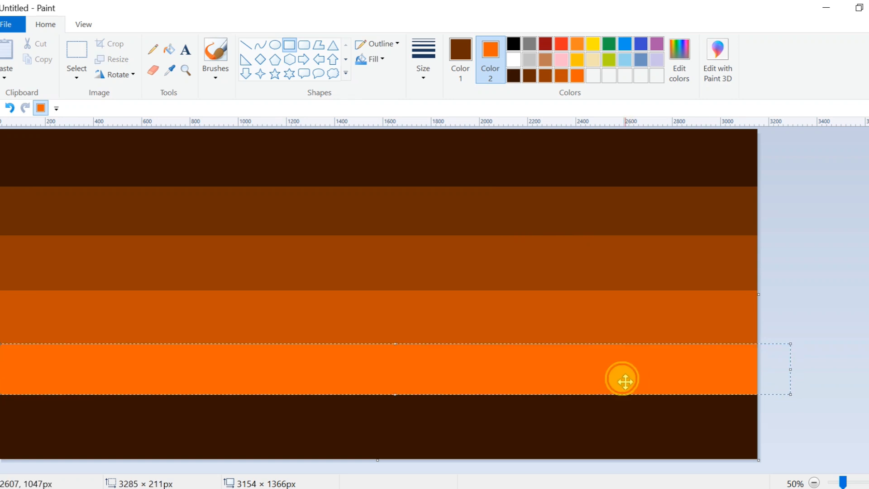
# Draw a filled ellipse about 835 × 711 px over the middle of the upper bands in a lighter custom orange and enlarge it slightly.
pyautogui.click(263, 35)
pyautogui.click(672, 83)
pyautogui.moveTo(603, 223); pyautogui.dragTo(603, 219)
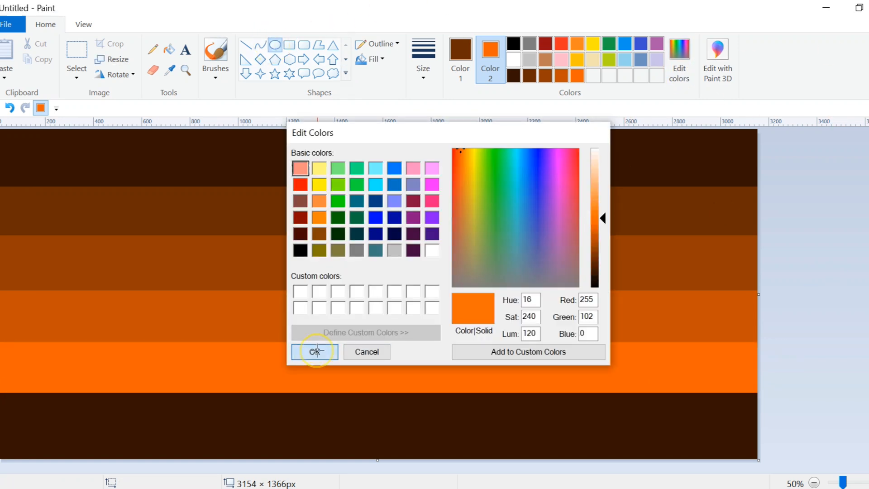
pyautogui.click(312, 352)
pyautogui.moveTo(345, 180); pyautogui.dragTo(536, 340)
pyautogui.moveTo(463, 297); pyautogui.dragTo(436, 279)
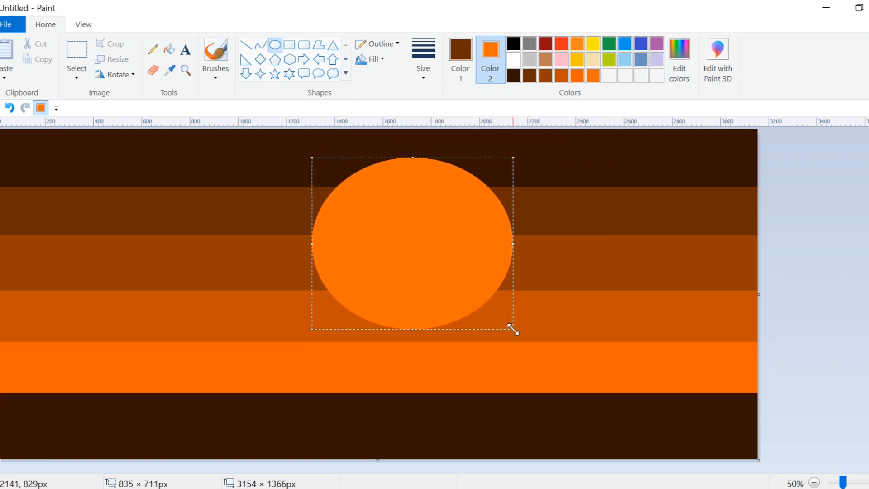
pyautogui.moveTo(512, 327); pyautogui.dragTo(515, 335)
# Cover the orange ellipse's left side with a darkest-brown ellipse, stretched vertically to leave an orange crescent on the right.
pyautogui.click(530, 77)
pyautogui.moveTo(357, 178); pyautogui.dragTo(475, 297)
pyautogui.moveTo(355, 237); pyautogui.dragTo(313, 237)
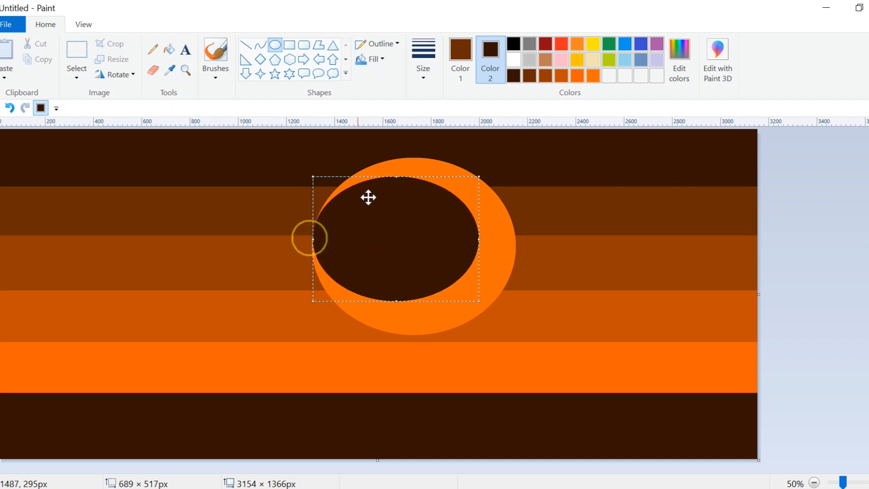
pyautogui.moveTo(396, 175); pyautogui.dragTo(397, 162)
pyautogui.moveTo(314, 301); pyautogui.dragTo(307, 322)
pyautogui.moveTo(392, 322); pyautogui.dragTo(392, 327)
pyautogui.moveTo(394, 163); pyautogui.dragTo(395, 156)
pyautogui.click(523, 146)
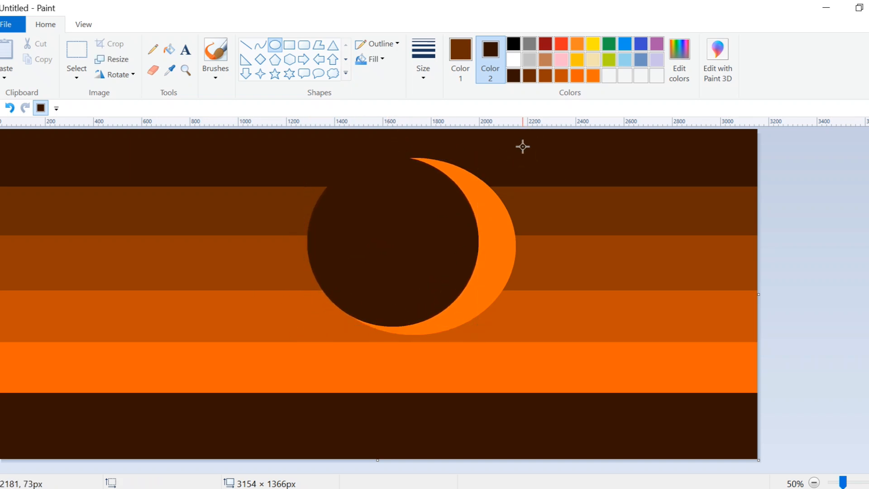
# Spray orange texture with a thick Airbrush along the crescent's inner edge and into the dark part of the planet.
pyautogui.click(593, 76)
pyautogui.click(216, 75)
pyautogui.click(301, 98)
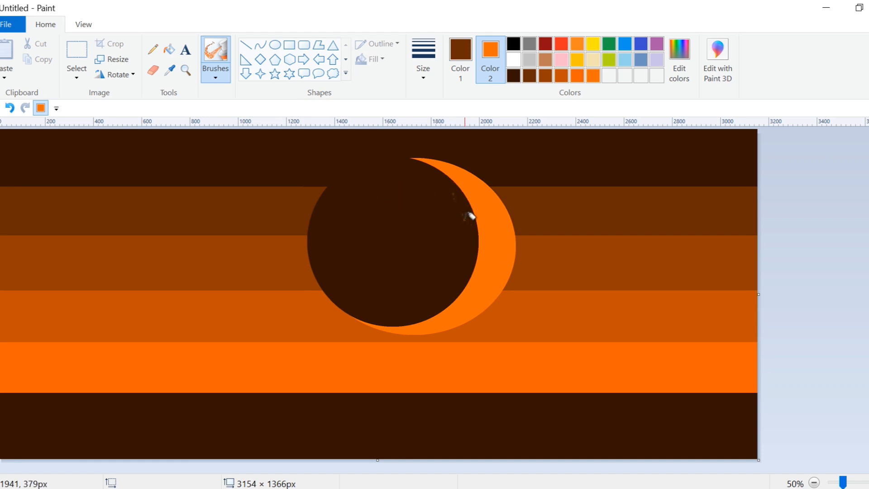
pyautogui.click(423, 68)
pyautogui.click(490, 112)
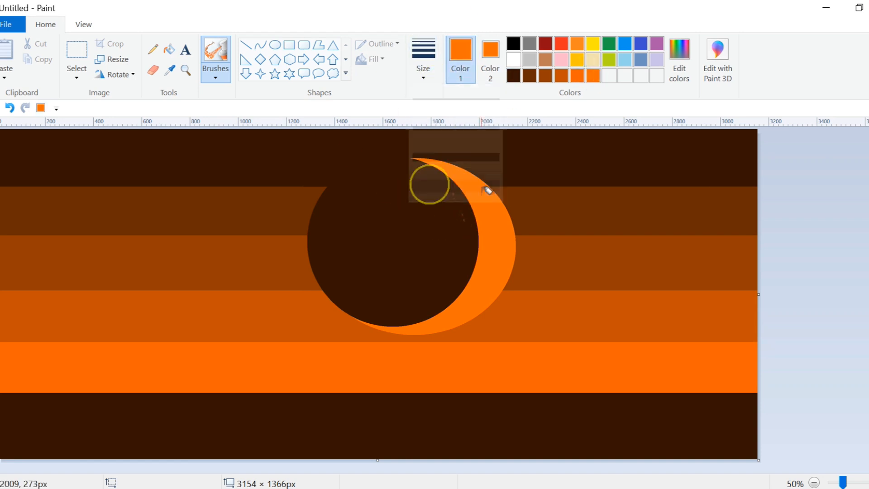
pyautogui.moveTo(468, 212)
pyautogui.mouseDown()
pyautogui.moveTo(479, 270)
pyautogui.moveTo(480, 240)
pyautogui.moveTo(455, 189)
pyautogui.moveTo(417, 149)
pyautogui.moveTo(446, 166)
pyautogui.moveTo(427, 155)
pyautogui.moveTo(468, 205)
pyautogui.moveTo(472, 230)
pyautogui.moveTo(465, 190)
pyautogui.moveTo(448, 178)
pyautogui.moveTo(467, 209)
pyautogui.moveTo(455, 210)
pyautogui.moveTo(463, 278)
pyautogui.moveTo(455, 272)
pyautogui.moveTo(452, 289)
pyautogui.moveTo(469, 265)
pyautogui.moveTo(453, 246)
pyautogui.moveTo(455, 174)
pyautogui.moveTo(460, 189)
pyautogui.moveTo(451, 169)
pyautogui.moveTo(476, 216)
pyautogui.moveTo(473, 208)
pyautogui.moveTo(474, 243)
pyautogui.moveTo(464, 182)
pyautogui.moveTo(451, 170)
pyautogui.moveTo(473, 215)
pyautogui.moveTo(472, 194)
pyautogui.moveTo(473, 228)
pyautogui.moveTo(470, 196)
pyautogui.moveTo(447, 170)
pyautogui.moveTo(441, 304)
pyautogui.moveTo(444, 294)
pyautogui.moveTo(404, 310)
pyautogui.moveTo(368, 306)
pyautogui.moveTo(408, 310)
pyautogui.moveTo(467, 268)
pyautogui.mouseUp()
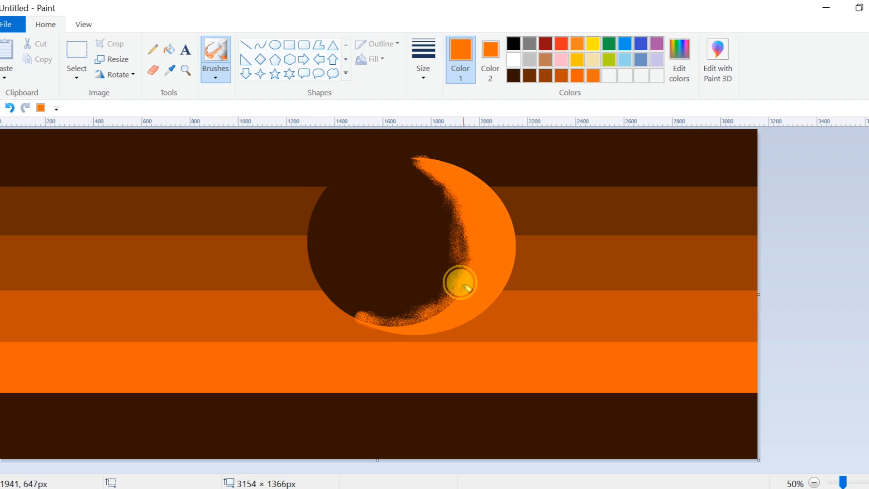
pyautogui.moveTo(456, 298)
pyautogui.mouseDown()
pyautogui.moveTo(417, 312)
pyautogui.moveTo(370, 310)
pyautogui.moveTo(419, 304)
pyautogui.moveTo(399, 312)
pyautogui.moveTo(445, 234)
pyautogui.moveTo(411, 171)
pyautogui.moveTo(423, 191)
pyautogui.moveTo(415, 290)
pyautogui.moveTo(401, 307)
pyautogui.moveTo(436, 272)
pyautogui.mouseUp()
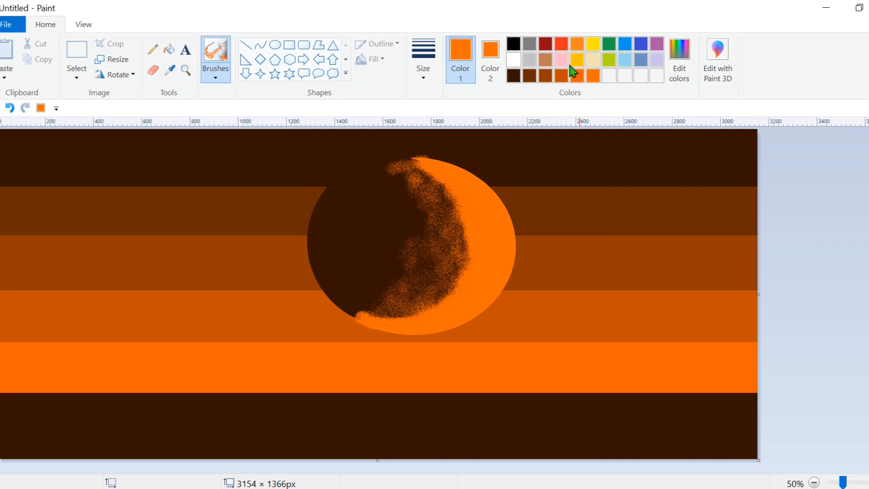
# Spray burnt-orange texture across the dark part of the planet and add bright orange patches toward its left edge.
pyautogui.click(562, 74)
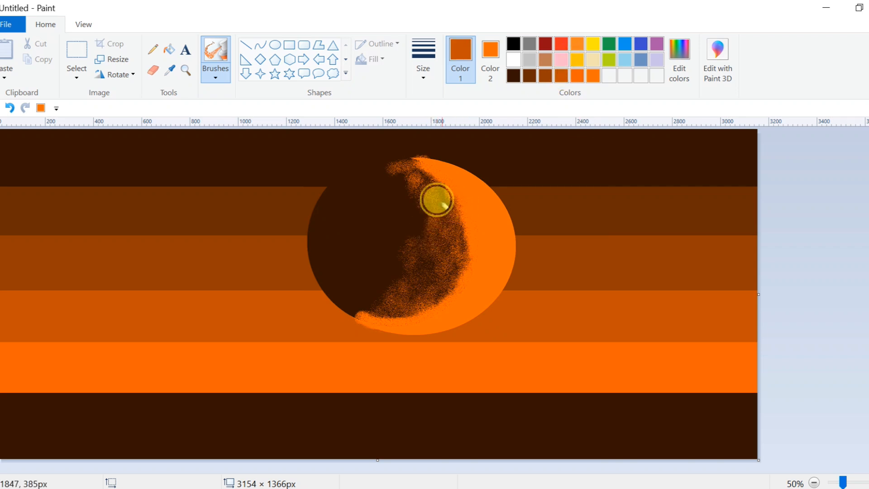
pyautogui.moveTo(414, 219)
pyautogui.mouseDown()
pyautogui.moveTo(413, 256)
pyautogui.moveTo(366, 291)
pyautogui.moveTo(403, 294)
pyautogui.moveTo(379, 305)
pyautogui.moveTo(425, 296)
pyautogui.moveTo(444, 273)
pyautogui.moveTo(378, 304)
pyautogui.moveTo(413, 300)
pyautogui.moveTo(400, 306)
pyautogui.moveTo(464, 244)
pyautogui.moveTo(460, 217)
pyautogui.moveTo(399, 274)
pyautogui.moveTo(384, 248)
pyautogui.moveTo(400, 298)
pyautogui.moveTo(442, 180)
pyautogui.moveTo(398, 152)
pyautogui.moveTo(446, 204)
pyautogui.moveTo(403, 219)
pyautogui.moveTo(449, 291)
pyautogui.moveTo(390, 314)
pyautogui.moveTo(482, 221)
pyautogui.moveTo(481, 188)
pyautogui.moveTo(475, 291)
pyautogui.moveTo(438, 220)
pyautogui.moveTo(409, 201)
pyautogui.moveTo(403, 167)
pyautogui.moveTo(386, 295)
pyautogui.moveTo(429, 231)
pyautogui.moveTo(347, 304)
pyautogui.moveTo(434, 277)
pyautogui.moveTo(422, 248)
pyautogui.moveTo(413, 269)
pyautogui.moveTo(424, 250)
pyautogui.moveTo(417, 190)
pyautogui.moveTo(461, 247)
pyautogui.mouseUp()
pyautogui.click(592, 77)
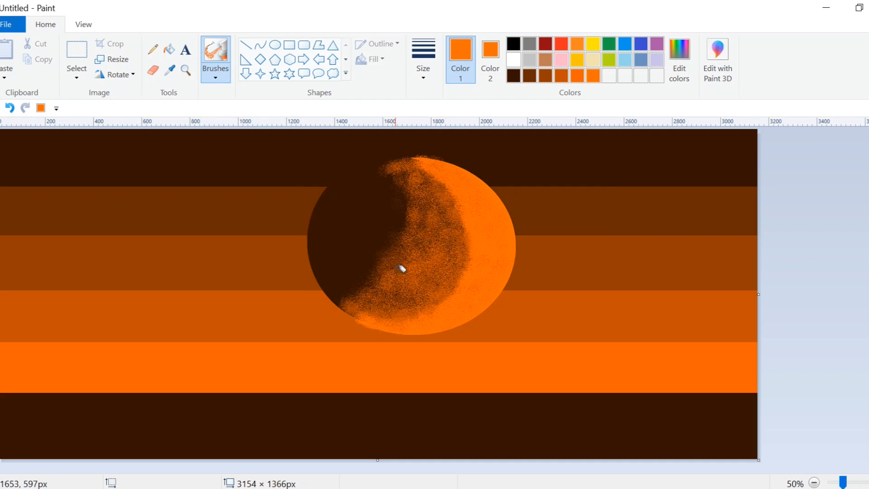
pyautogui.moveTo(409, 211)
pyautogui.mouseDown()
pyautogui.moveTo(351, 254)
pyautogui.moveTo(400, 252)
pyautogui.mouseUp()
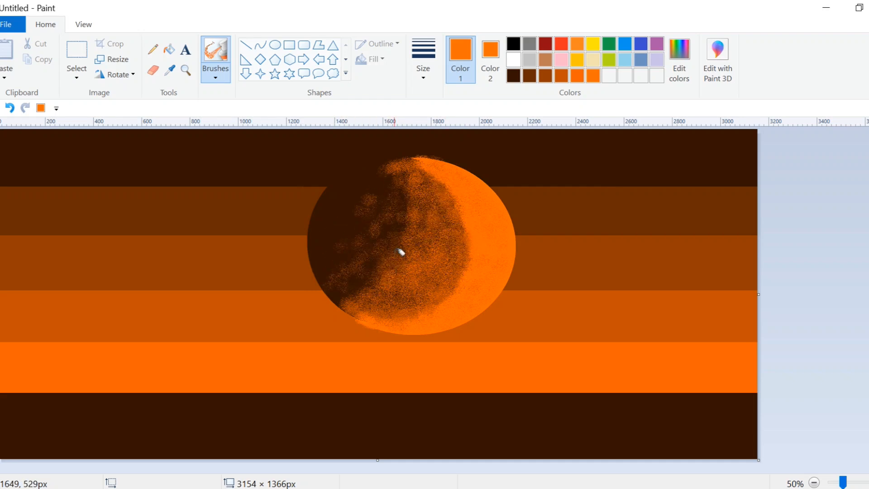
pyautogui.moveTo(443, 235)
pyautogui.mouseDown()
pyautogui.moveTo(375, 214)
pyautogui.moveTo(338, 267)
pyautogui.moveTo(367, 192)
pyautogui.moveTo(441, 223)
pyautogui.moveTo(473, 206)
pyautogui.moveTo(473, 188)
pyautogui.mouseUp()
# Spray brown shading over the planet's upper-left area and more orange texture over its middle.
pyautogui.click(533, 78)
pyautogui.moveTo(352, 194)
pyautogui.mouseDown()
pyautogui.moveTo(339, 226)
pyautogui.moveTo(336, 295)
pyautogui.moveTo(355, 278)
pyautogui.moveTo(373, 227)
pyautogui.moveTo(338, 205)
pyautogui.moveTo(375, 158)
pyautogui.moveTo(365, 155)
pyautogui.moveTo(383, 152)
pyautogui.moveTo(372, 213)
pyautogui.moveTo(408, 180)
pyautogui.moveTo(402, 197)
pyautogui.moveTo(351, 187)
pyautogui.moveTo(335, 256)
pyautogui.moveTo(347, 277)
pyautogui.moveTo(363, 219)
pyautogui.moveTo(401, 179)
pyautogui.moveTo(411, 215)
pyautogui.moveTo(330, 206)
pyautogui.moveTo(384, 228)
pyautogui.moveTo(415, 229)
pyautogui.moveTo(353, 236)
pyautogui.moveTo(341, 247)
pyautogui.moveTo(382, 273)
pyautogui.moveTo(364, 174)
pyautogui.mouseUp()
pyautogui.click(593, 76)
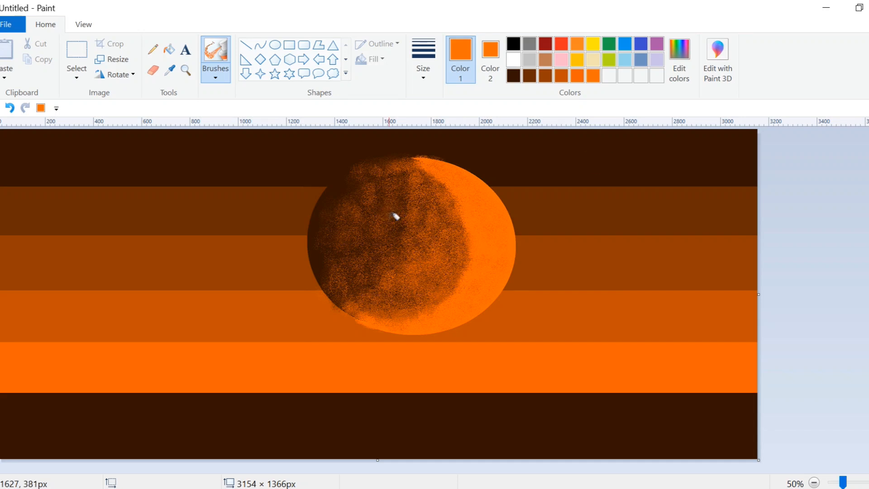
pyautogui.moveTo(394, 204)
pyautogui.mouseDown()
pyautogui.moveTo(379, 243)
pyautogui.moveTo(406, 268)
pyautogui.mouseUp()
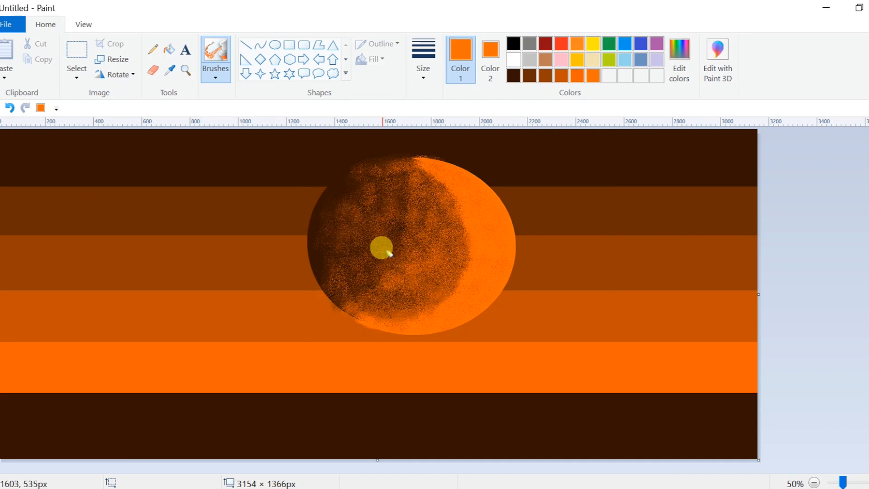
# Draw several thin, roughly parallel brown diagonal lines across the upper part of the planet's lit side.
pyautogui.click(246, 44)
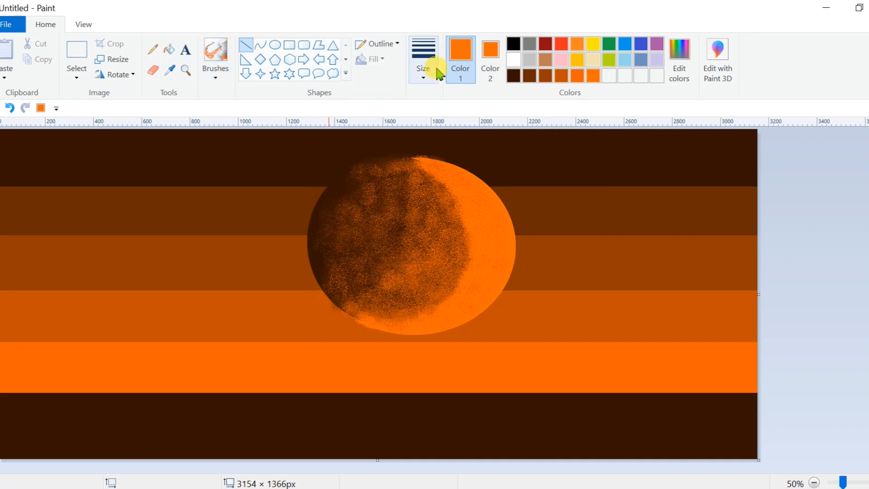
pyautogui.click(530, 76)
pyautogui.click(380, 43)
pyautogui.click(385, 75)
pyautogui.moveTo(369, 217); pyautogui.dragTo(475, 182)
pyautogui.moveTo(375, 235); pyautogui.dragTo(488, 192)
pyautogui.moveTo(398, 245); pyautogui.dragTo(493, 200)
pyautogui.click(430, 250)
pyautogui.moveTo(389, 185); pyautogui.dragTo(462, 170)
pyautogui.moveTo(432, 250); pyautogui.dragTo(500, 209)
pyautogui.click(466, 283)
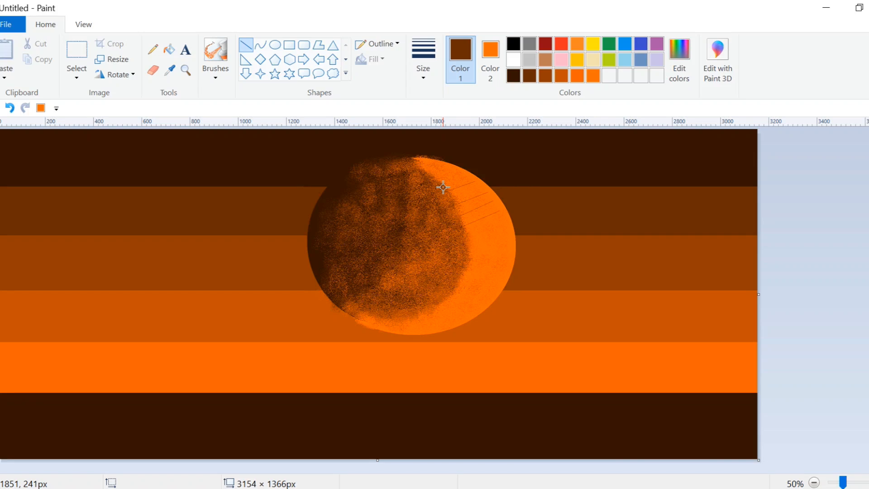
# Draw a longer brown diagonal line, about 639 × 261 px, from the shaded side to the planet's right edge in the third line thickness.
pyautogui.moveTo(361, 269); pyautogui.dragTo(510, 213)
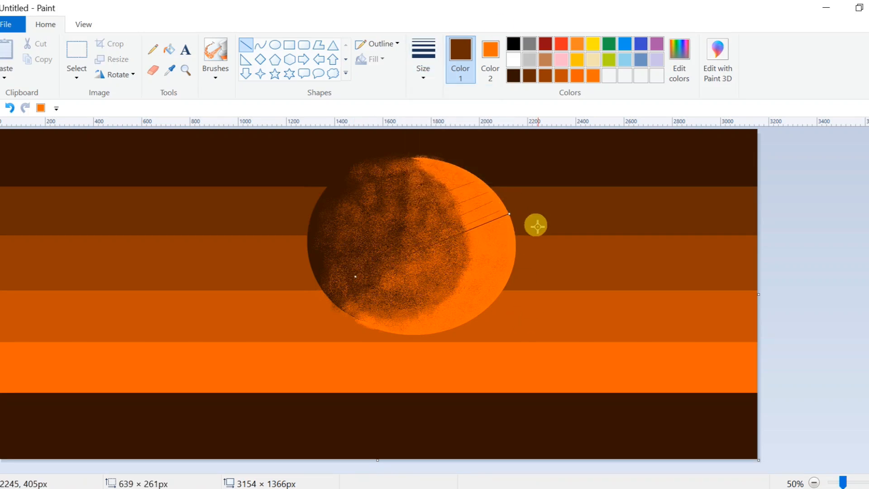
pyautogui.click(423, 68)
pyautogui.click(436, 155)
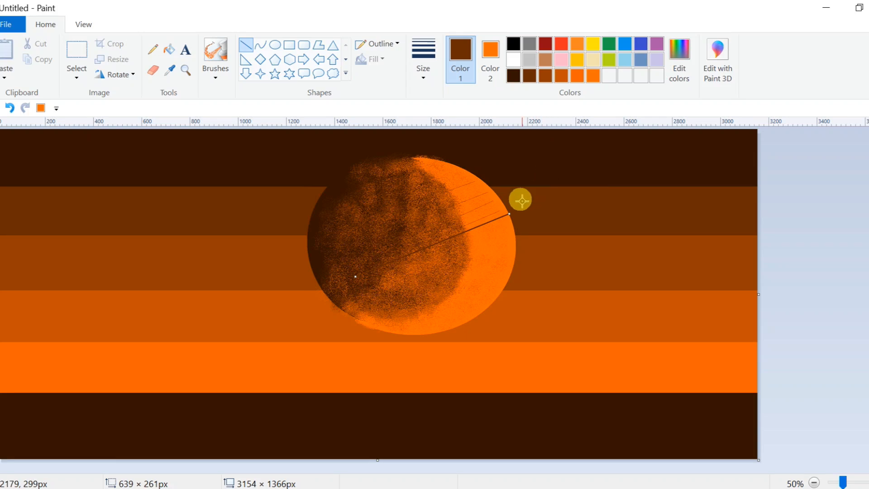
pyautogui.click(489, 272)
pyautogui.click(471, 200)
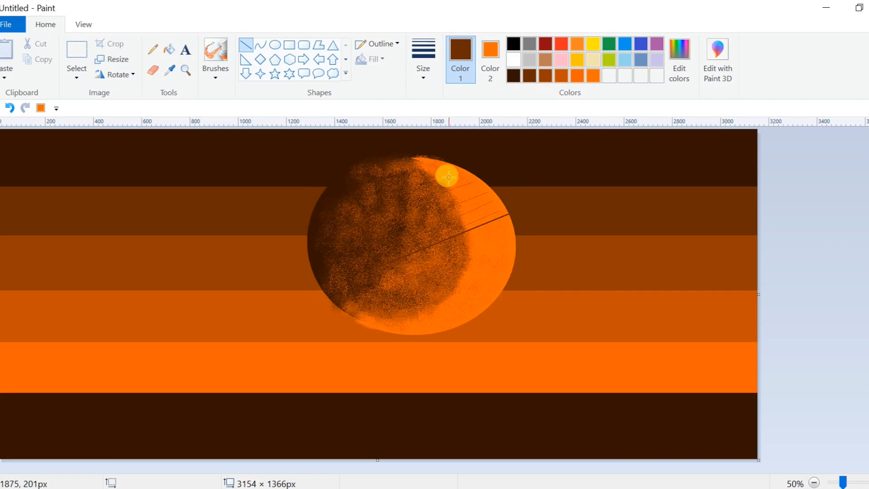
# Brush rough brown diagonal streaks across the planet's lit side, from its upper edge down to the lower crescent.
pyautogui.click(216, 51)
pyautogui.moveTo(411, 254)
pyautogui.mouseDown()
pyautogui.moveTo(500, 231)
pyautogui.moveTo(474, 249)
pyautogui.moveTo(479, 293)
pyautogui.moveTo(431, 322)
pyautogui.moveTo(406, 270)
pyautogui.moveTo(406, 199)
pyautogui.moveTo(463, 246)
pyautogui.moveTo(412, 279)
pyautogui.moveTo(510, 236)
pyautogui.mouseUp()
pyautogui.moveTo(414, 290); pyautogui.dragTo(510, 263)
pyautogui.moveTo(438, 281); pyautogui.dragTo(508, 256)
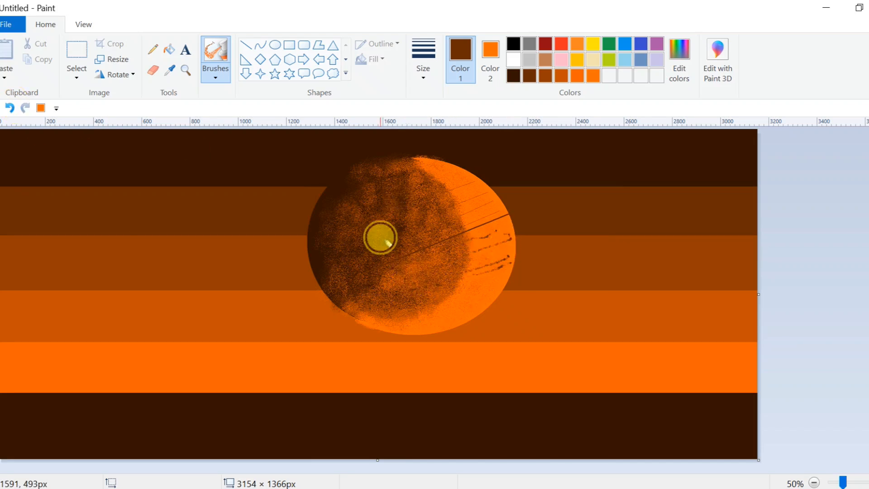
pyautogui.moveTo(381, 247); pyautogui.dragTo(484, 208)
pyautogui.moveTo(395, 231)
pyautogui.mouseDown()
pyautogui.moveTo(477, 182)
pyautogui.moveTo(464, 174)
pyautogui.mouseUp()
pyautogui.moveTo(437, 211); pyautogui.dragTo(485, 194)
pyautogui.moveTo(438, 301); pyautogui.dragTo(493, 285)
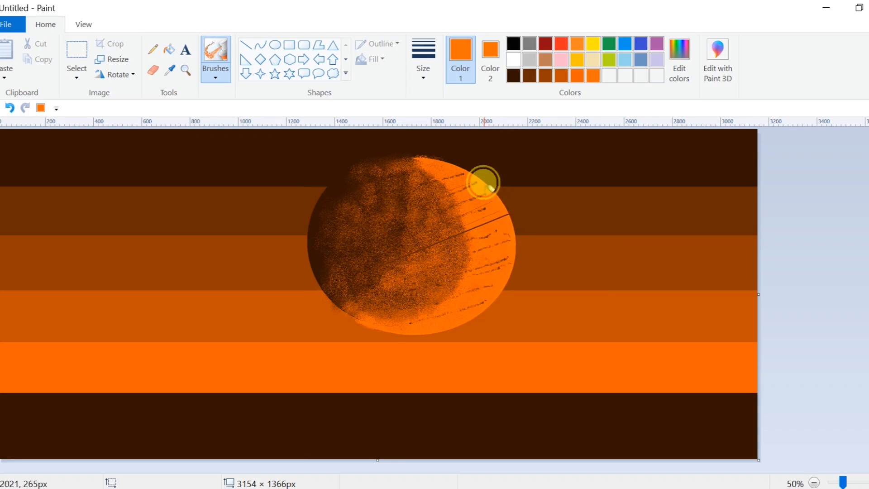
# Spray orange over the brown streaks on the planet's lit side to soften them.
pyautogui.moveTo(484, 199); pyautogui.dragTo(483, 196)
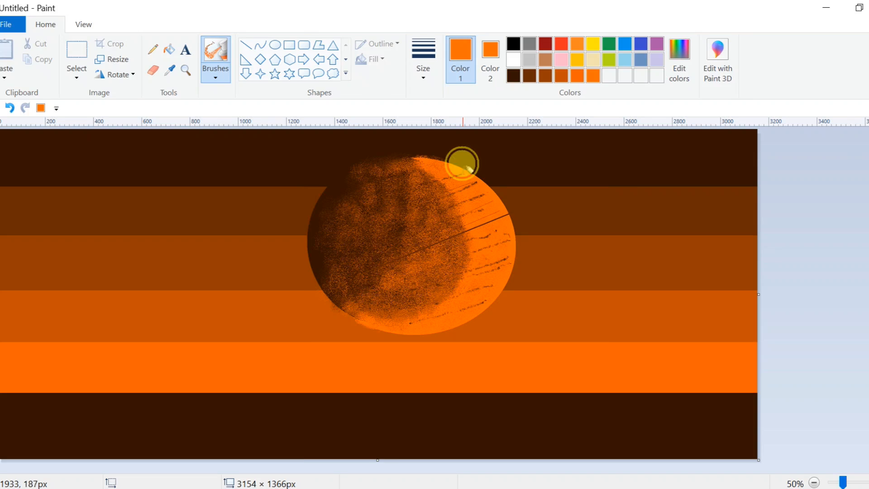
pyautogui.click(468, 169)
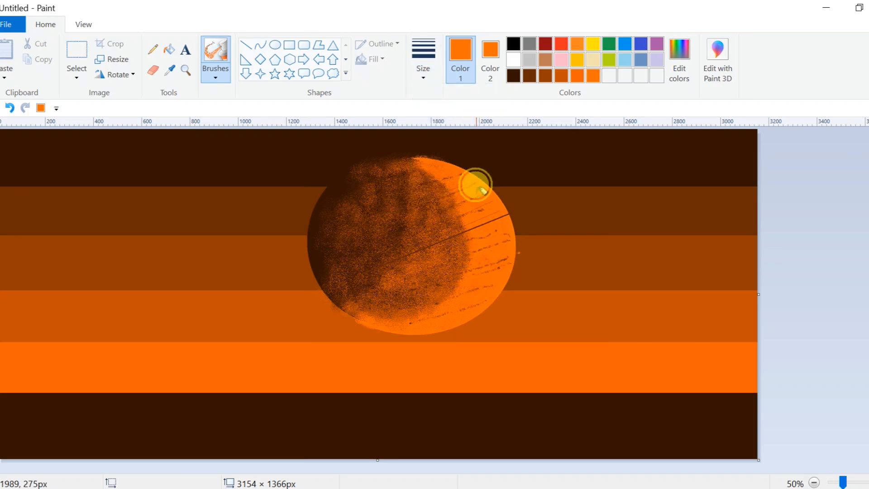
pyautogui.click(478, 243)
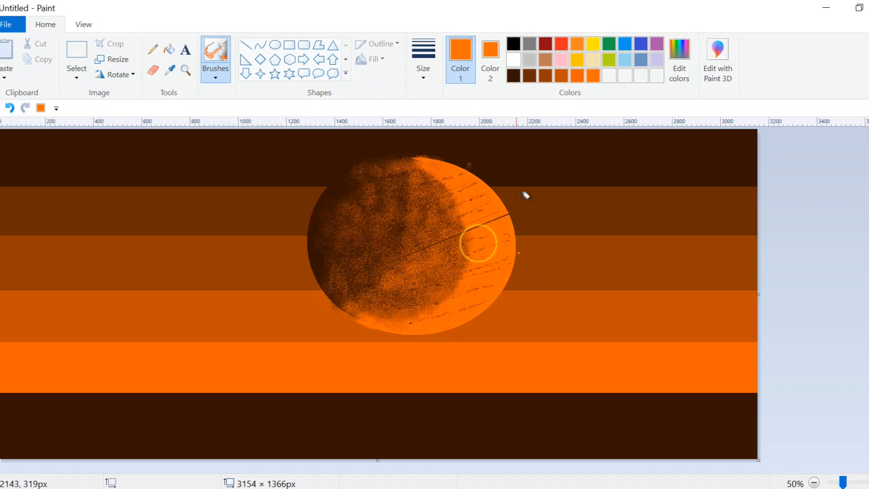
# Brush thin orange streaks over the planet's shaded side in the second brush size and blend its upper-left area with rust brown.
pyautogui.click(529, 75)
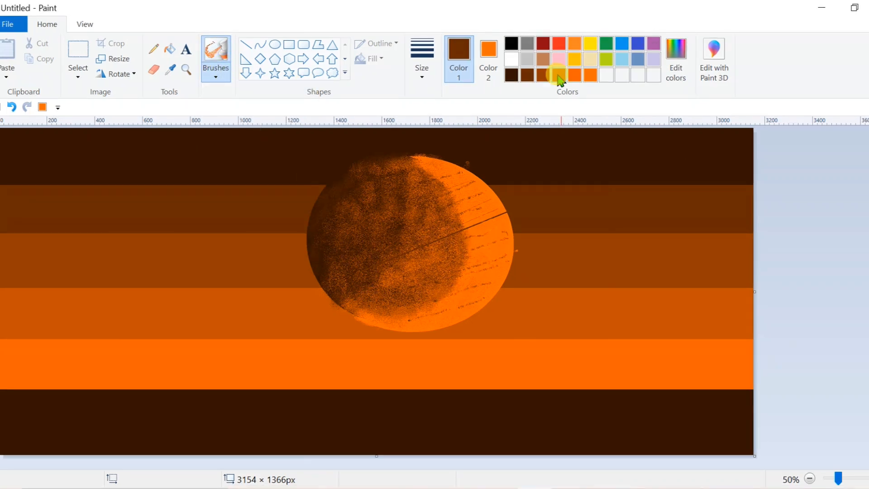
pyautogui.click(215, 77)
pyautogui.click(422, 72)
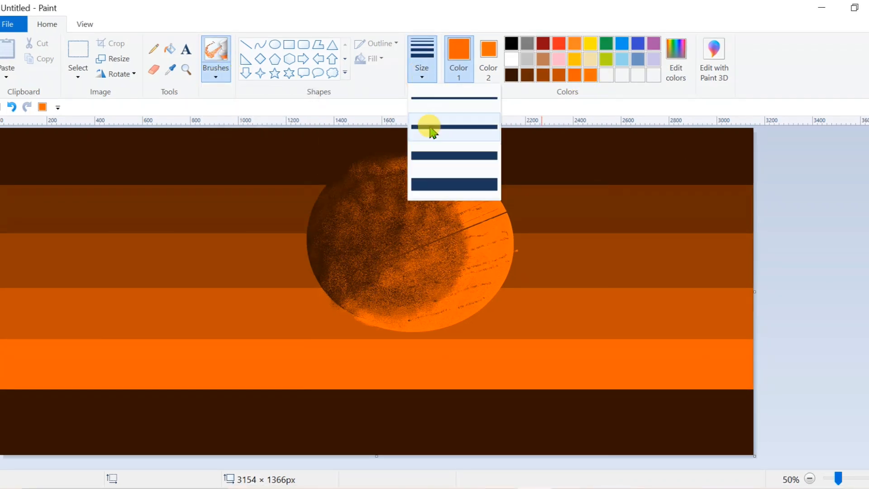
pyautogui.click(426, 128)
pyautogui.moveTo(376, 186)
pyautogui.mouseDown()
pyautogui.moveTo(443, 231)
pyautogui.moveTo(473, 208)
pyautogui.mouseUp()
pyautogui.moveTo(362, 281)
pyautogui.mouseDown()
pyautogui.moveTo(384, 287)
pyautogui.moveTo(430, 246)
pyautogui.moveTo(431, 215)
pyautogui.mouseUp()
pyautogui.moveTo(375, 210)
pyautogui.mouseDown()
pyautogui.moveTo(427, 165)
pyautogui.moveTo(443, 308)
pyautogui.mouseUp()
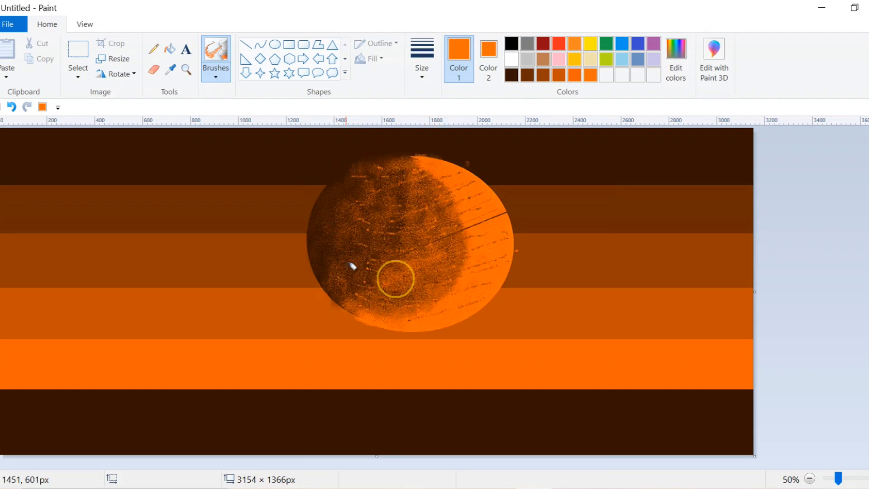
pyautogui.click(402, 214)
pyautogui.click(542, 75)
pyautogui.moveTo(363, 179)
pyautogui.mouseDown()
pyautogui.moveTo(366, 265)
pyautogui.moveTo(348, 270)
pyautogui.moveTo(378, 153)
pyautogui.moveTo(331, 176)
pyautogui.moveTo(384, 227)
pyautogui.moveTo(358, 283)
pyautogui.moveTo(368, 194)
pyautogui.mouseUp()
# Draw an unfilled light-orange ellipse around the planet as an outer ring, about 1817 px wide, and increase its height.
pyautogui.click(274, 44)
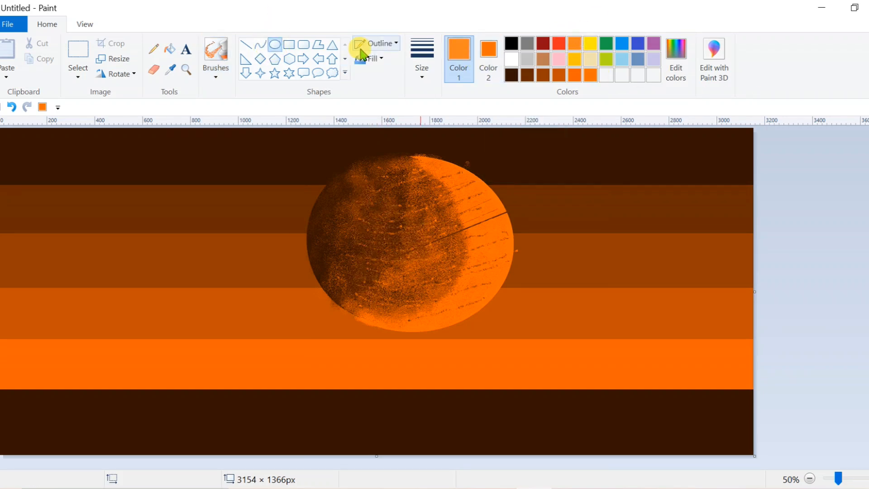
pyautogui.moveTo(205, 227); pyautogui.dragTo(630, 278)
pyautogui.click(375, 58)
pyautogui.click(378, 74)
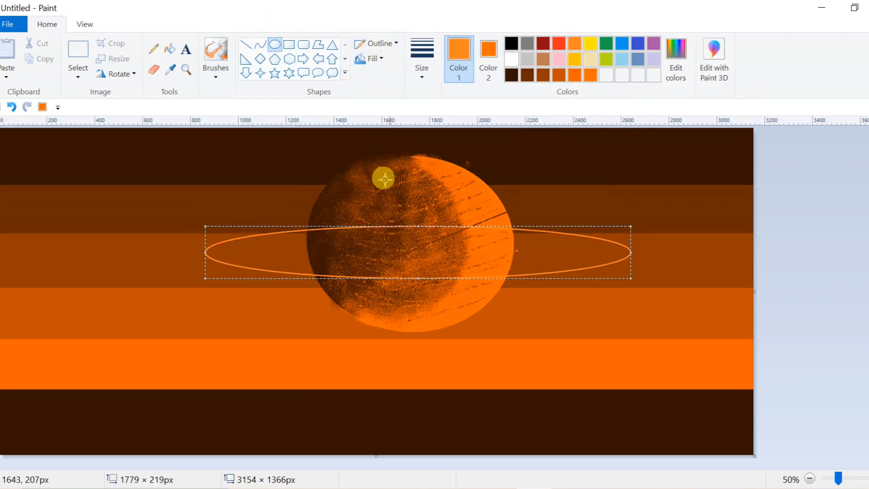
pyautogui.moveTo(205, 253); pyautogui.dragTo(196, 253)
pyautogui.moveTo(418, 279); pyautogui.dragTo(410, 297)
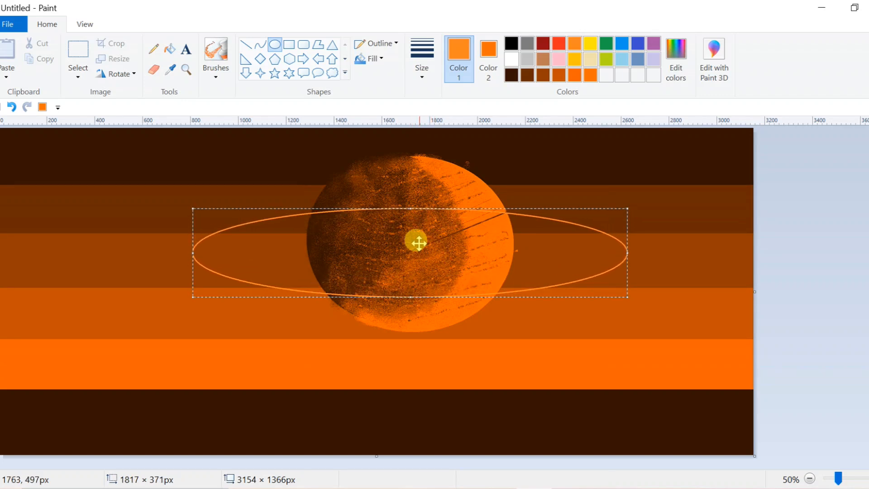
pyautogui.moveTo(410, 209); pyautogui.dragTo(410, 203)
pyautogui.click(553, 174)
# Draw a second unfilled ellipse, about 1385 × 211 px, inside the outer ring and shift it slightly left to center it.
pyautogui.moveTo(253, 235); pyautogui.dragTo(587, 266)
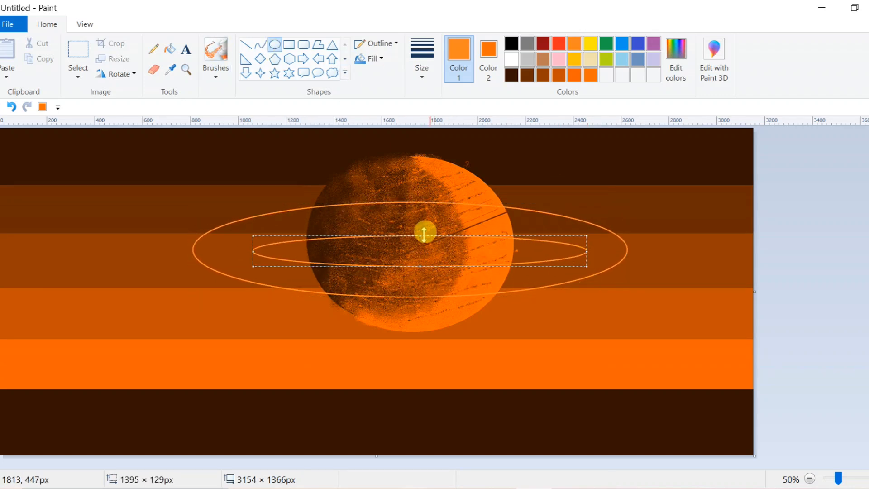
pyautogui.moveTo(420, 236); pyautogui.dragTo(422, 220)
pyautogui.moveTo(253, 245); pyautogui.dragTo(255, 244)
pyautogui.moveTo(420, 266); pyautogui.dragTo(423, 271)
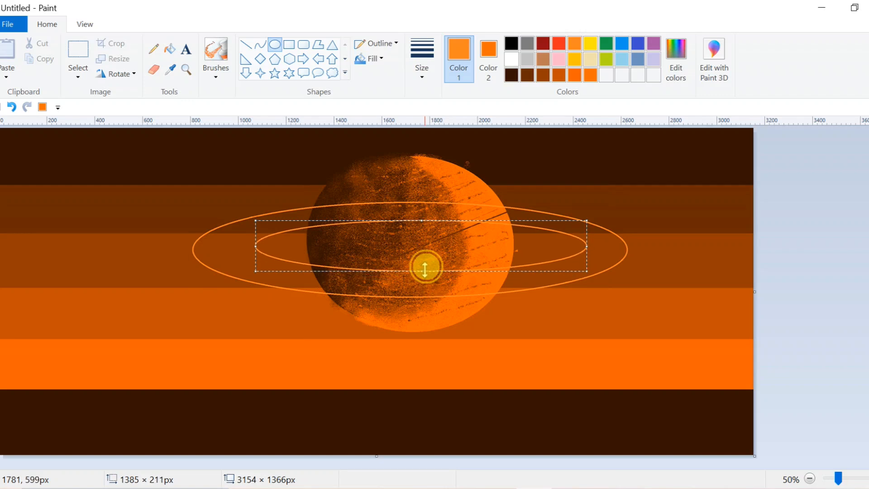
pyautogui.moveTo(571, 251); pyautogui.dragTo(562, 251)
pyautogui.click(519, 162)
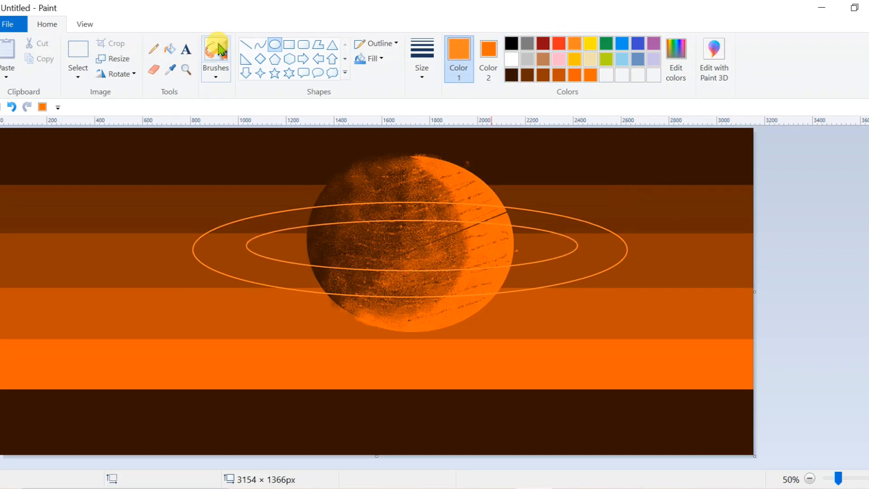
# Fill the ring band between the two ellipses with light orange on both sides of the planet.
pyautogui.click(170, 48)
pyautogui.click(264, 223)
pyautogui.click(557, 273)
pyautogui.click(512, 287)
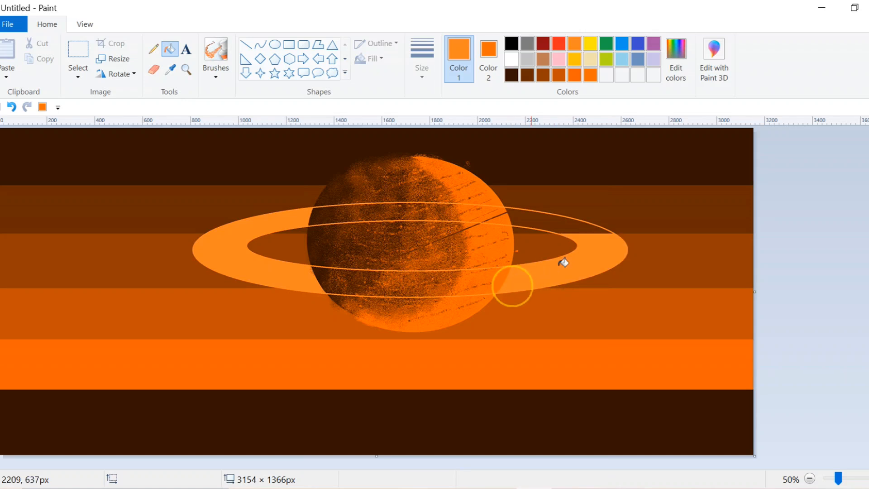
pyautogui.click(577, 223)
# Brush light orange between the ellipse outlines across the planet's front to complete the front of the ring.
pyautogui.click(209, 63)
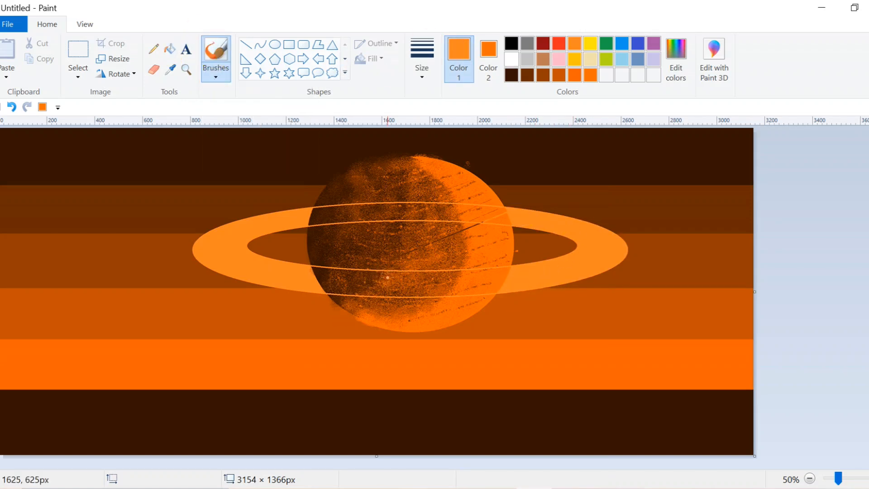
pyautogui.click(12, 106)
pyautogui.moveTo(336, 281)
pyautogui.mouseDown()
pyautogui.moveTo(371, 271)
pyautogui.moveTo(308, 274)
pyautogui.moveTo(448, 281)
pyautogui.moveTo(502, 271)
pyautogui.moveTo(422, 283)
pyautogui.moveTo(490, 272)
pyautogui.moveTo(464, 273)
pyautogui.mouseUp()
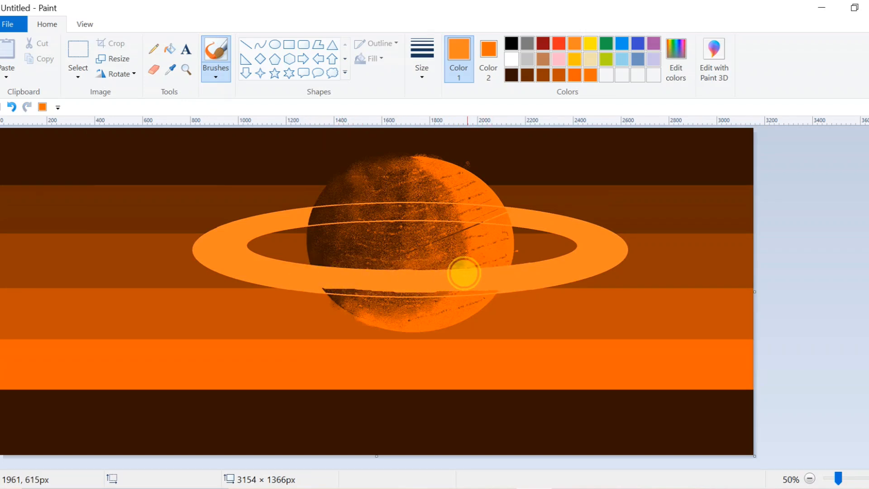
pyautogui.moveTo(322, 284)
pyautogui.mouseDown()
pyautogui.moveTo(481, 286)
pyautogui.moveTo(332, 288)
pyautogui.moveTo(404, 288)
pyautogui.moveTo(385, 290)
pyautogui.mouseUp()
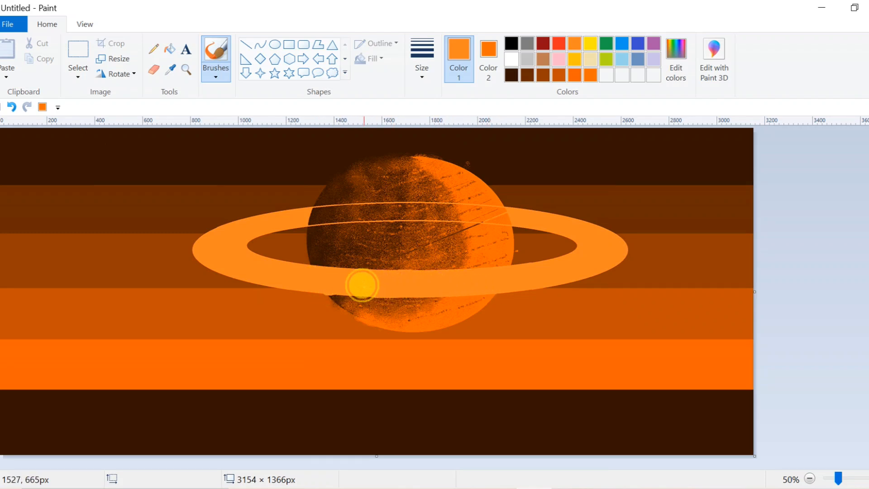
# Switch to a textured brush and paint dark brown over the rear ring outlines crossing the planet's shaded side.
pyautogui.click(527, 75)
pyautogui.click(216, 77)
pyautogui.click(220, 126)
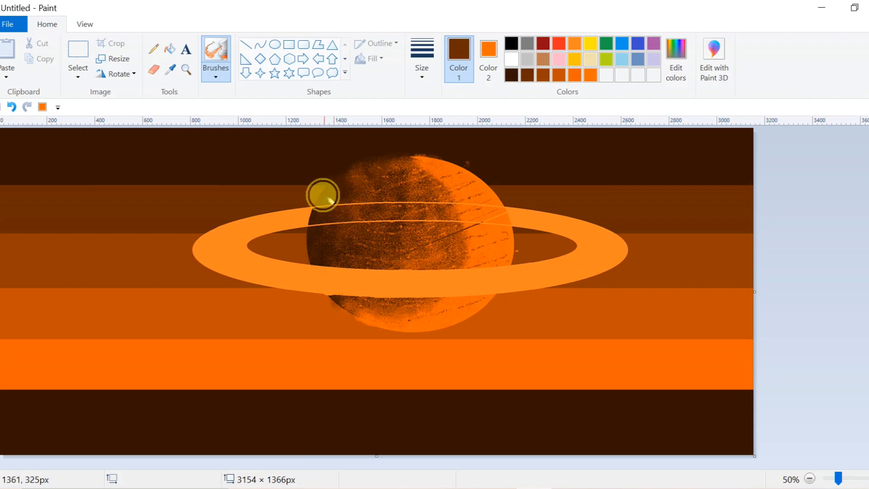
pyautogui.moveTo(324, 195); pyautogui.dragTo(392, 162)
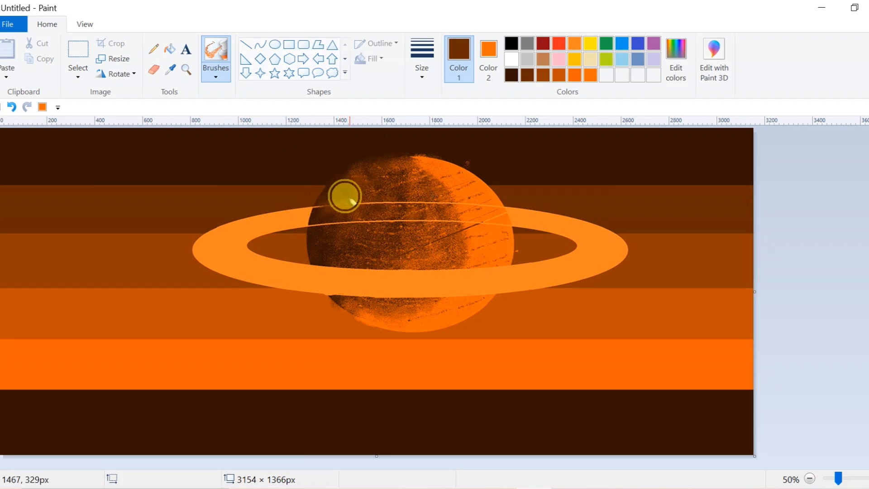
pyautogui.moveTo(351, 201)
pyautogui.mouseDown()
pyautogui.moveTo(407, 198)
pyautogui.moveTo(364, 196)
pyautogui.moveTo(323, 221)
pyautogui.moveTo(326, 201)
pyautogui.mouseUp()
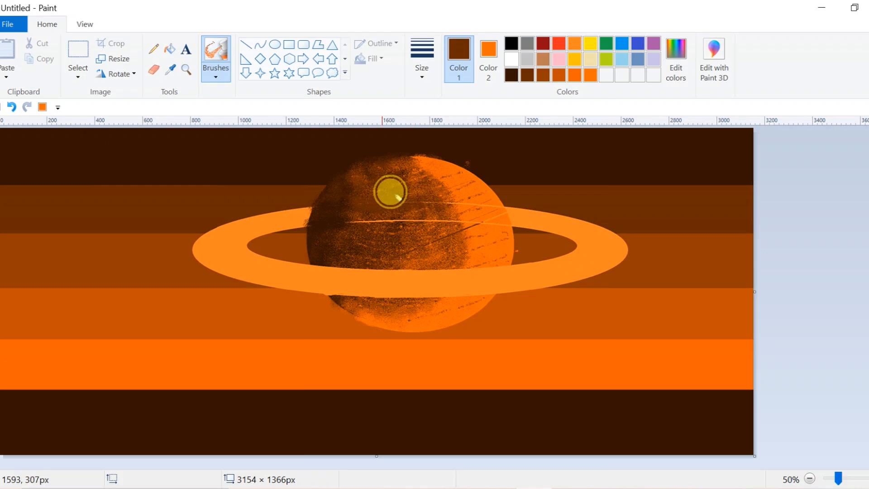
pyautogui.moveTo(395, 199); pyautogui.dragTo(447, 197)
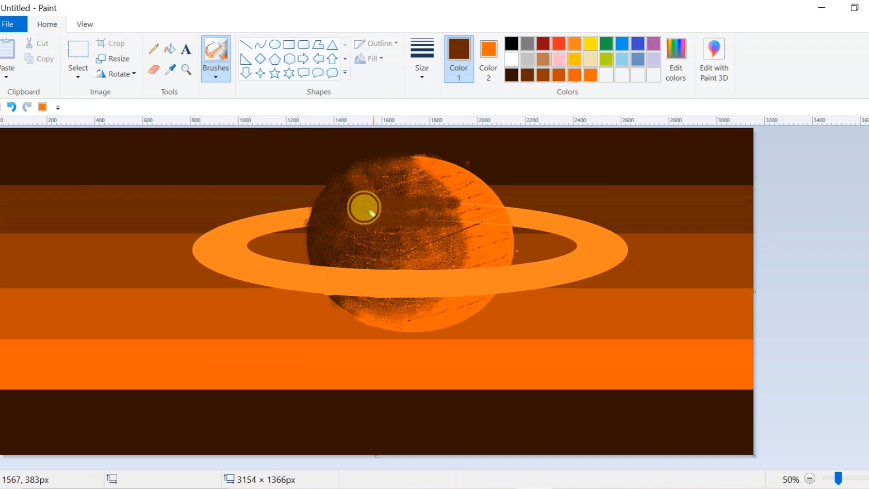
# Brush orange texture over the planet's upper half, covering the rear ring outlines on its lit side.
pyautogui.click(571, 77)
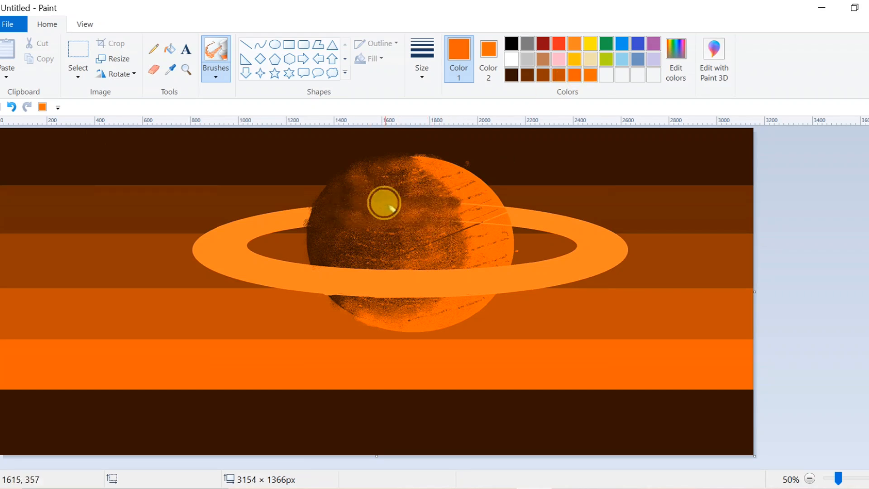
pyautogui.moveTo(359, 199)
pyautogui.mouseDown()
pyautogui.moveTo(399, 190)
pyautogui.moveTo(421, 203)
pyautogui.moveTo(399, 204)
pyautogui.mouseUp()
pyautogui.moveTo(462, 208); pyautogui.dragTo(466, 192)
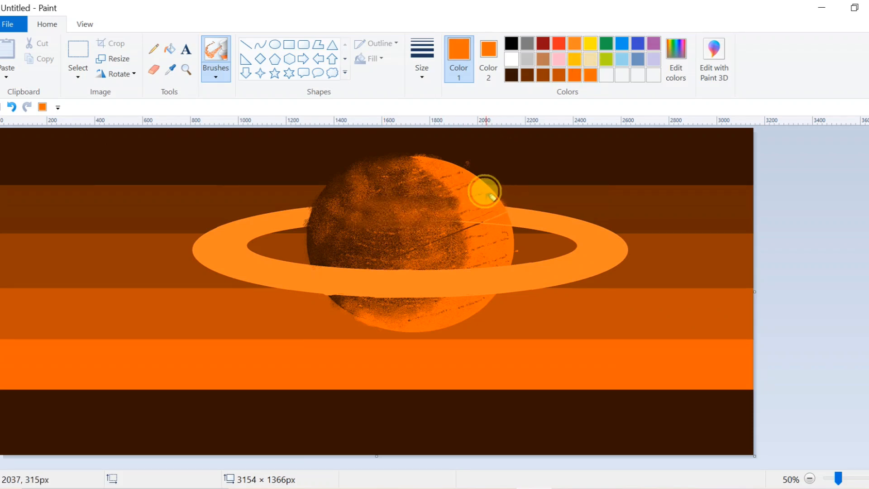
pyautogui.moveTo(490, 197)
pyautogui.mouseDown()
pyautogui.moveTo(471, 218)
pyautogui.moveTo(507, 219)
pyautogui.moveTo(465, 213)
pyautogui.moveTo(474, 224)
pyautogui.moveTo(467, 190)
pyautogui.moveTo(339, 175)
pyautogui.moveTo(311, 223)
pyautogui.moveTo(324, 243)
pyautogui.moveTo(320, 215)
pyautogui.moveTo(352, 162)
pyautogui.moveTo(317, 195)
pyautogui.moveTo(361, 178)
pyautogui.moveTo(322, 218)
pyautogui.moveTo(403, 238)
pyautogui.moveTo(380, 294)
pyautogui.moveTo(403, 299)
pyautogui.mouseUp()
pyautogui.click(545, 78)
pyautogui.click(590, 75)
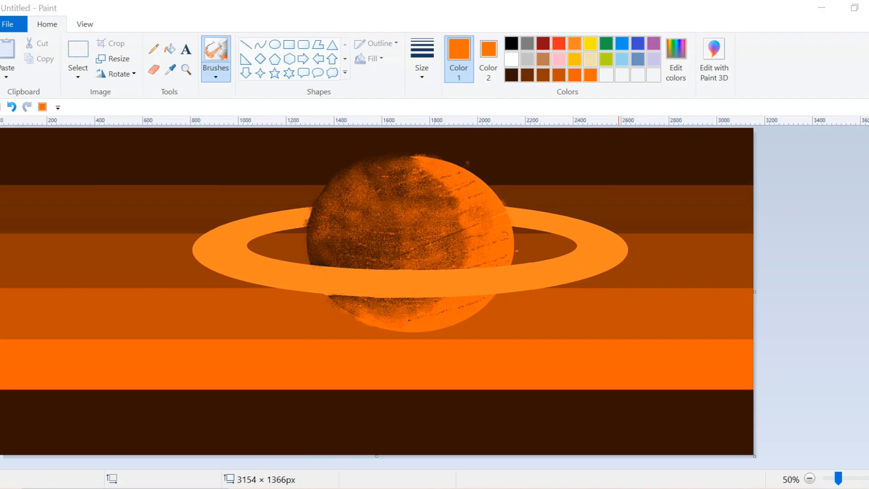
# Draw an unfilled dark-brown ellipse, about 1373 × 237 px, over the ring with the thickest outline and widen it to about 1631 px.
pyautogui.click(275, 45)
pyautogui.click(527, 74)
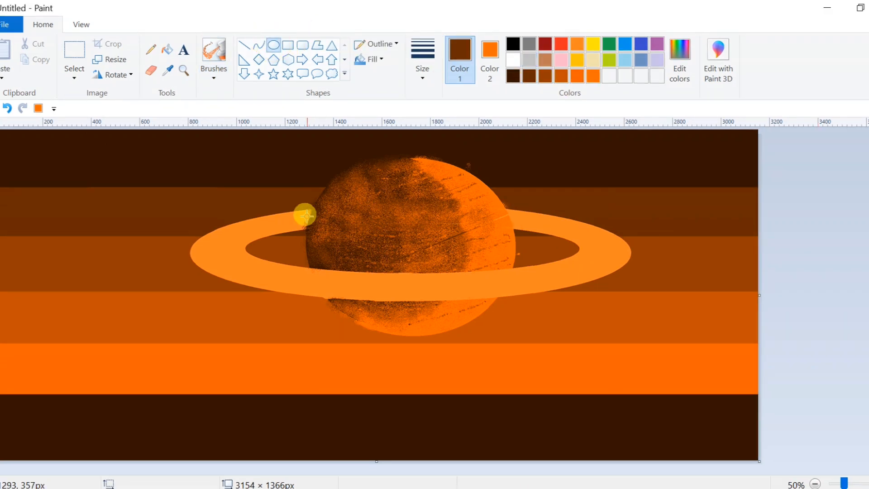
pyautogui.moveTo(279, 216); pyautogui.dragTo(610, 275)
pyautogui.click(422, 68)
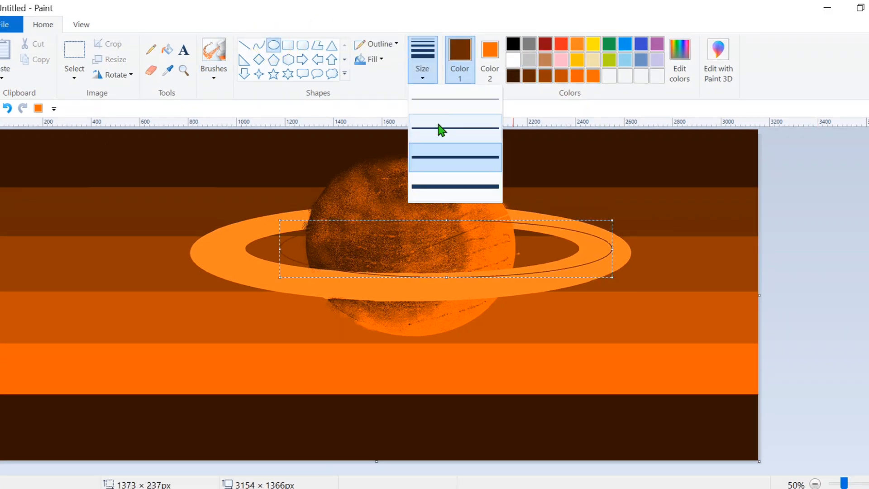
pyautogui.click(423, 182)
pyautogui.moveTo(262, 245); pyautogui.dragTo(219, 246)
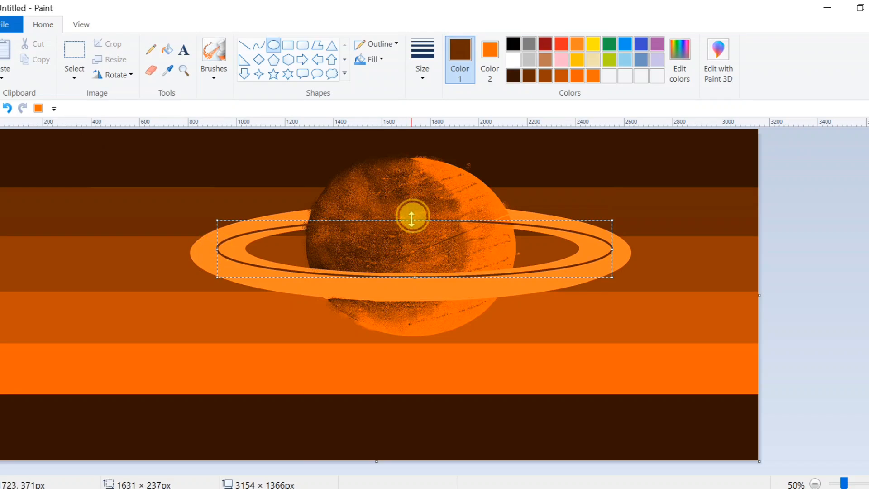
# Adjust the dark-brown ellipse's height and width so its line follows the middle of the ring band.
pyautogui.moveTo(414, 218); pyautogui.dragTo(415, 212)
pyautogui.moveTo(612, 246); pyautogui.dragTo(591, 254)
pyautogui.moveTo(406, 277); pyautogui.dragTo(412, 290)
pyautogui.moveTo(406, 214); pyautogui.dragTo(407, 210)
pyautogui.moveTo(596, 251); pyautogui.dragTo(608, 255)
pyautogui.moveTo(217, 251); pyautogui.dragTo(214, 253)
pyautogui.click(599, 154)
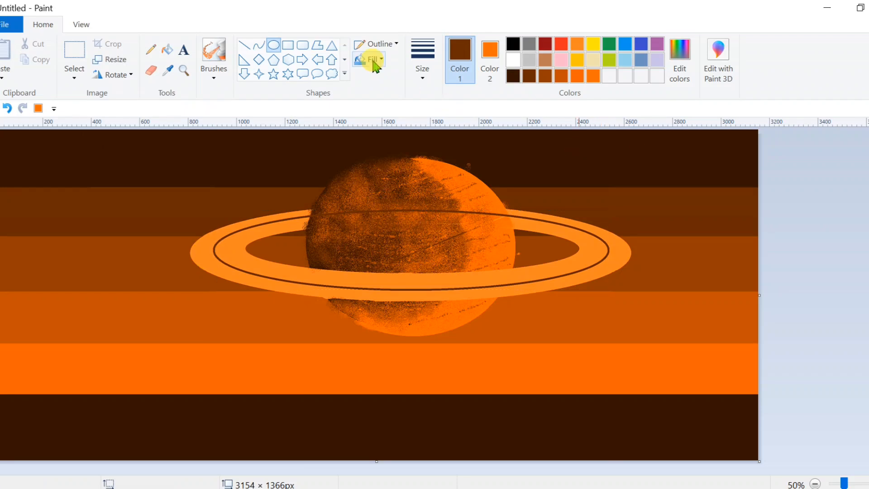
# Draw a thin dark-orange ellipse, about 1463 × 287 px, and widen it to run just inside the dark-brown ring line.
pyautogui.click(422, 72)
pyautogui.click(452, 97)
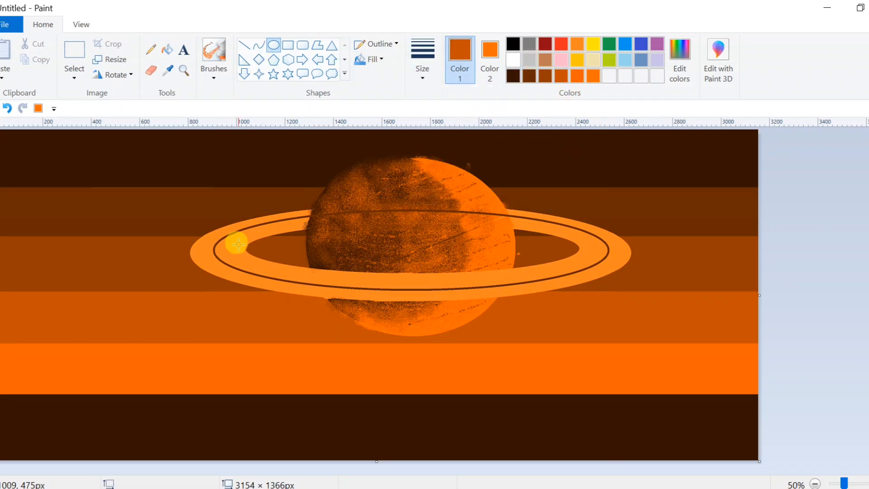
pyautogui.moveTo(237, 240); pyautogui.dragTo(590, 272)
pyautogui.moveTo(413, 240); pyautogui.dragTo(413, 211)
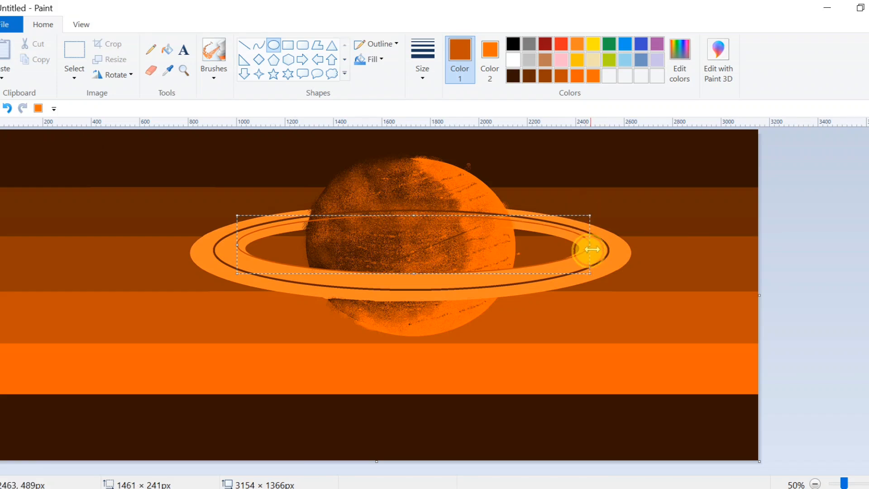
pyautogui.moveTo(414, 274); pyautogui.dragTo(414, 285)
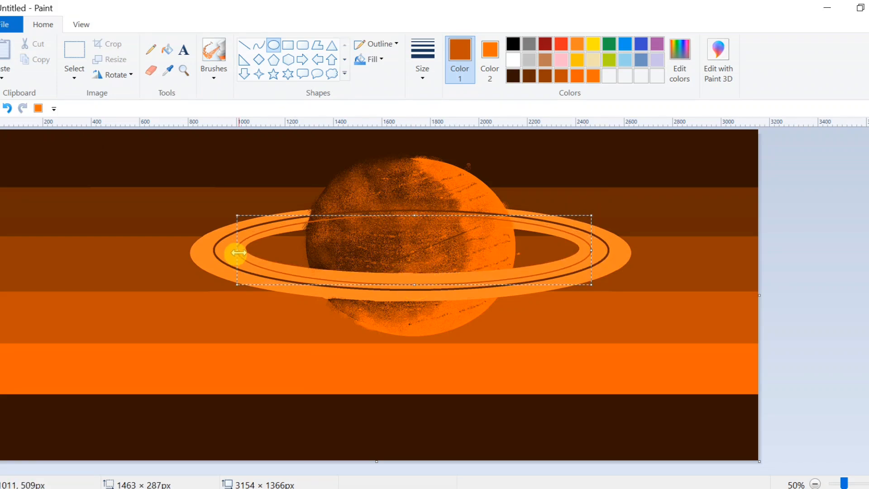
pyautogui.moveTo(236, 249); pyautogui.dragTo(221, 250)
pyautogui.moveTo(592, 251); pyautogui.dragTo(600, 250)
pyautogui.click(685, 220)
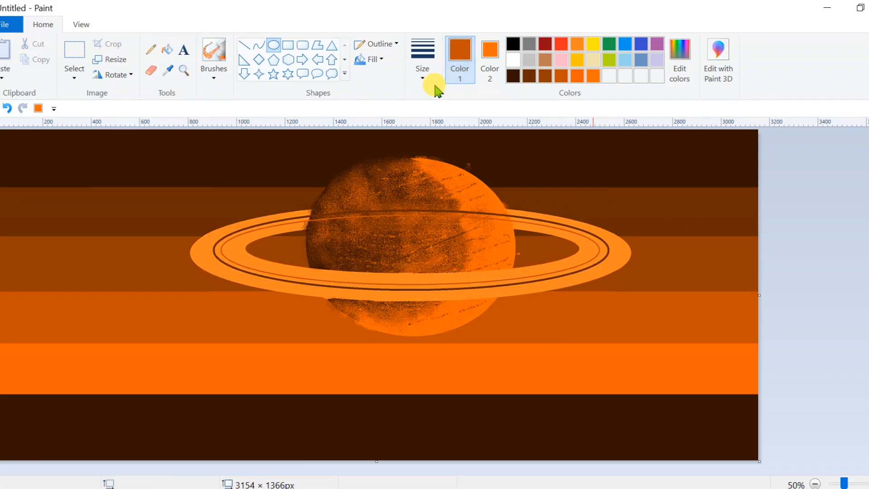
# Draw another dark-orange ellipse nearer the ring's inner edge and resize it to about 1501 × 245 px.
pyautogui.click(429, 79)
pyautogui.click(443, 130)
pyautogui.moveTo(241, 239); pyautogui.dragTo(585, 263)
pyautogui.moveTo(419, 240)
pyautogui.mouseDown()
pyautogui.moveTo(418, 224)
pyautogui.moveTo(414, 231)
pyautogui.mouseUp()
pyautogui.moveTo(413, 263); pyautogui.dragTo(413, 279)
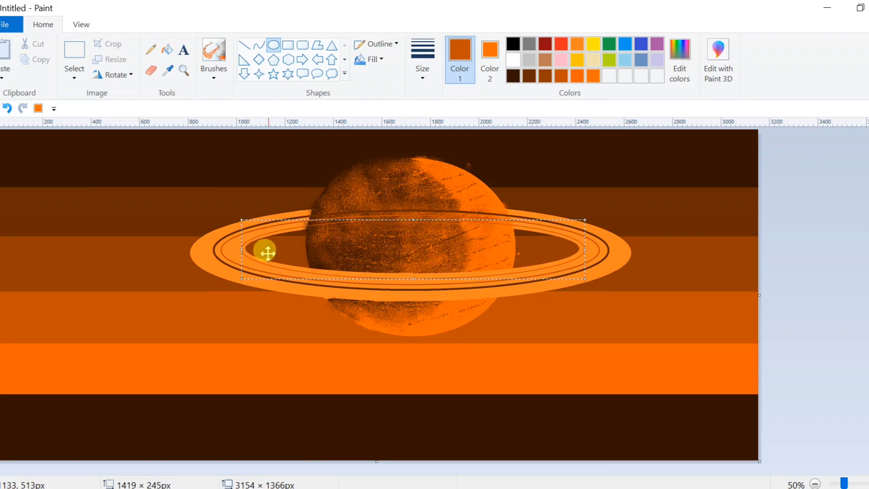
pyautogui.moveTo(241, 250); pyautogui.dragTo(228, 252)
pyautogui.moveTo(585, 250); pyautogui.dragTo(588, 249)
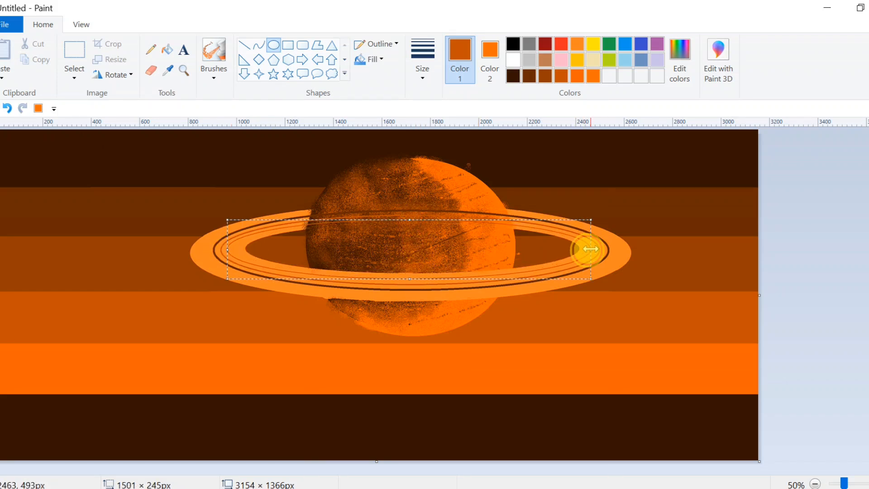
pyautogui.click(656, 229)
# Draw a dark-orange ellipse about 1735 × 335 px and enlarge it to follow the ring's outer edge.
pyautogui.moveTo(298, 212)
pyautogui.mouseDown()
pyautogui.moveTo(513, 295)
pyautogui.moveTo(614, 290)
pyautogui.mouseUp()
pyautogui.moveTo(299, 252); pyautogui.dragTo(197, 240)
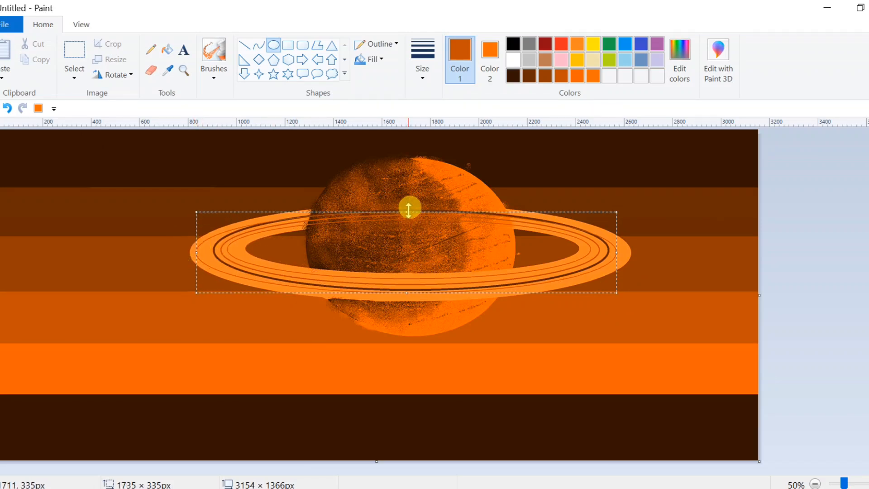
pyautogui.moveTo(410, 210); pyautogui.dragTo(409, 207)
pyautogui.moveTo(407, 293); pyautogui.dragTo(409, 296)
pyautogui.moveTo(616, 250); pyautogui.dragTo(626, 249)
pyautogui.click(454, 173)
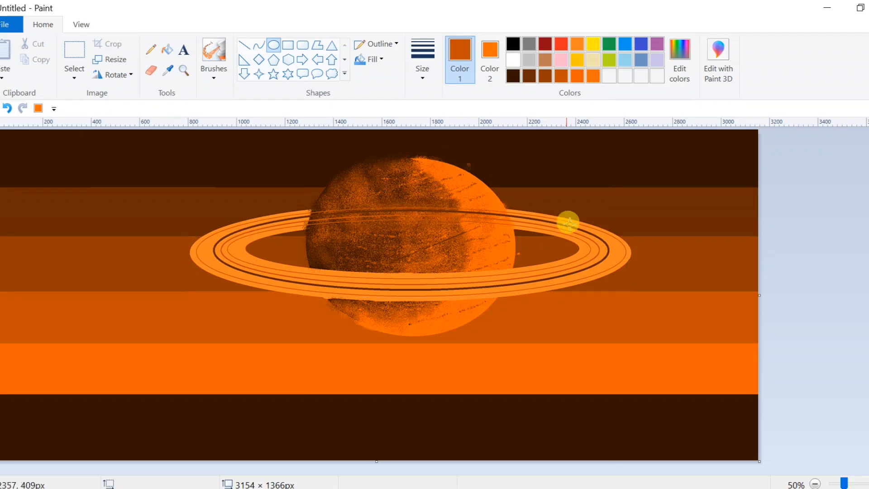
# Draw a thin dark-orange ellipse close to the ring's inner edge and resize it to about 1427 × 221 px.
pyautogui.click(425, 85)
pyautogui.click(423, 139)
pyautogui.moveTo(274, 233); pyautogui.dragTo(585, 267)
pyautogui.moveTo(430, 267); pyautogui.dragTo(430, 273)
pyautogui.moveTo(430, 233); pyautogui.dragTo(428, 223)
pyautogui.moveTo(274, 254); pyautogui.dragTo(239, 246)
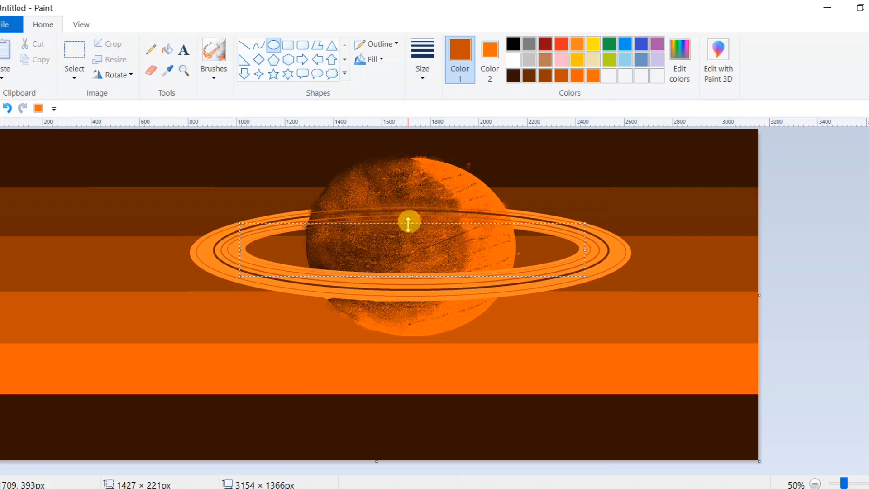
pyautogui.moveTo(411, 223); pyautogui.dragTo(399, 222)
pyautogui.click(658, 264)
# Draw an ellipse in the thinnest outline just inside the outermost ring line, about 1719 × 297 px, and increase its height.
pyautogui.click(422, 68)
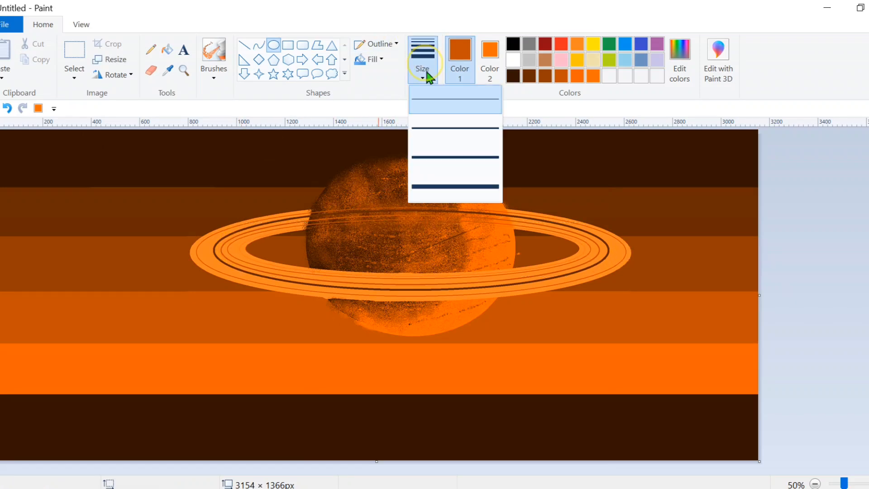
pyautogui.click(423, 102)
pyautogui.moveTo(308, 232); pyautogui.dragTo(620, 272)
pyautogui.moveTo(297, 251); pyautogui.dragTo(197, 235)
pyautogui.moveTo(413, 229); pyautogui.dragTo(428, 217)
pyautogui.moveTo(412, 273); pyautogui.dragTo(413, 289)
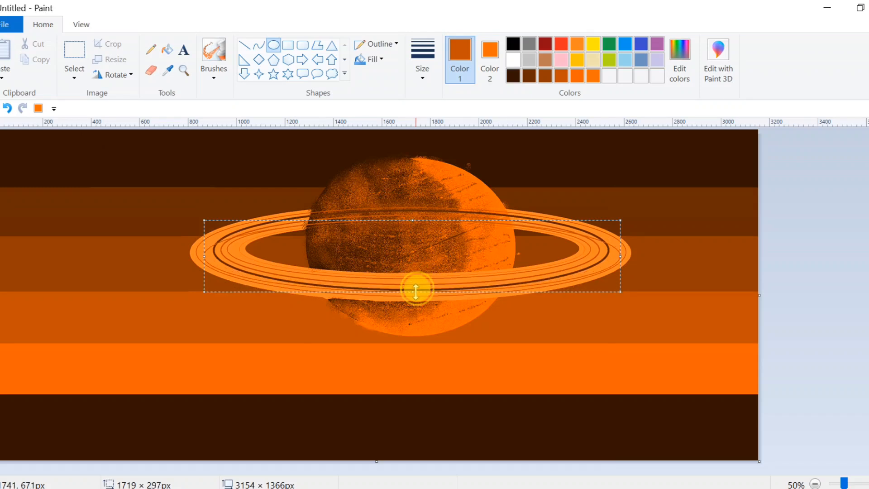
pyautogui.moveTo(412, 219); pyautogui.dragTo(412, 209)
pyautogui.moveTo(415, 285); pyautogui.dragTo(413, 293)
pyautogui.moveTo(621, 250); pyautogui.dragTo(618, 256)
pyautogui.click(819, 219)
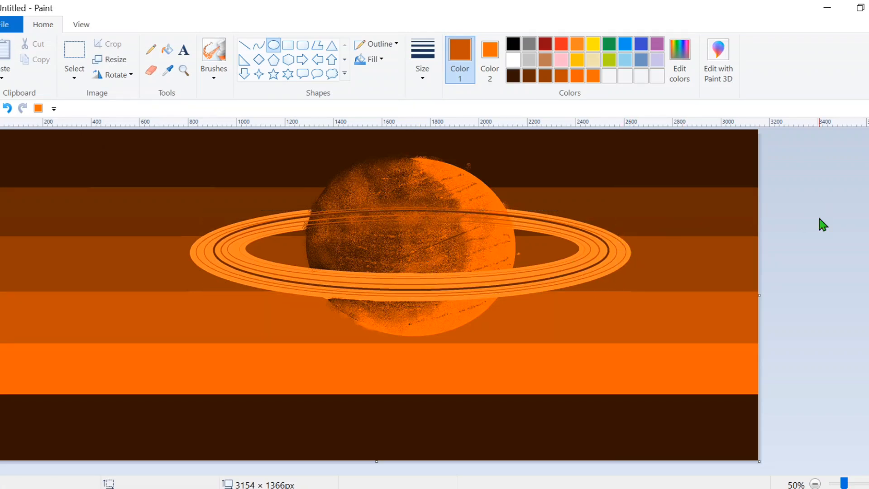
# Brush dark brown, rust brown and orange texture over the ring lines crossing behind the planet's upper half.
pyautogui.click(528, 77)
pyautogui.click(214, 72)
pyautogui.click(214, 96)
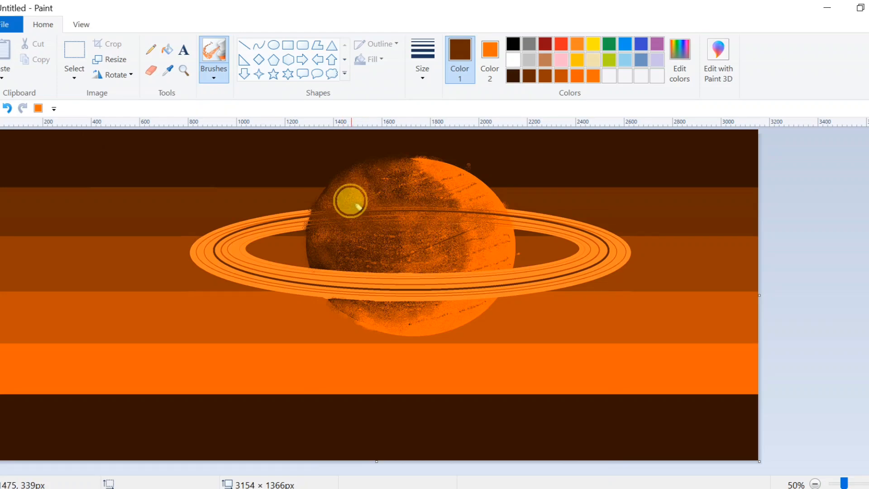
pyautogui.click(545, 75)
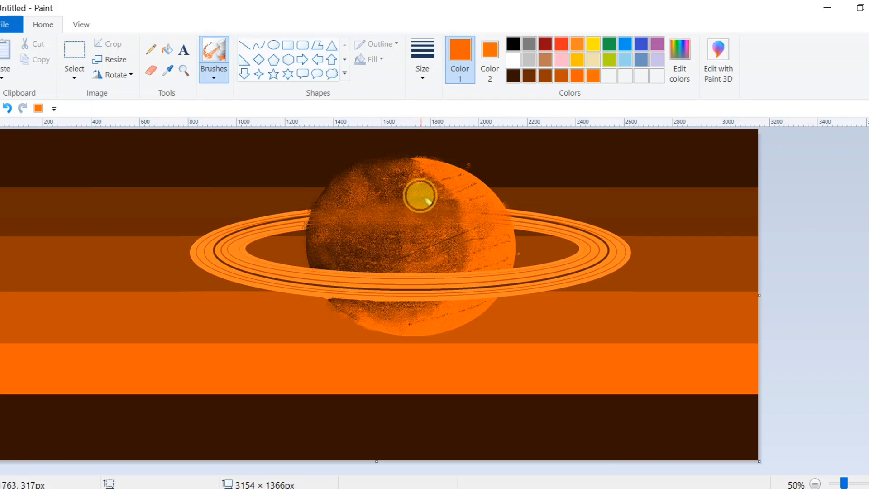
pyautogui.click(545, 76)
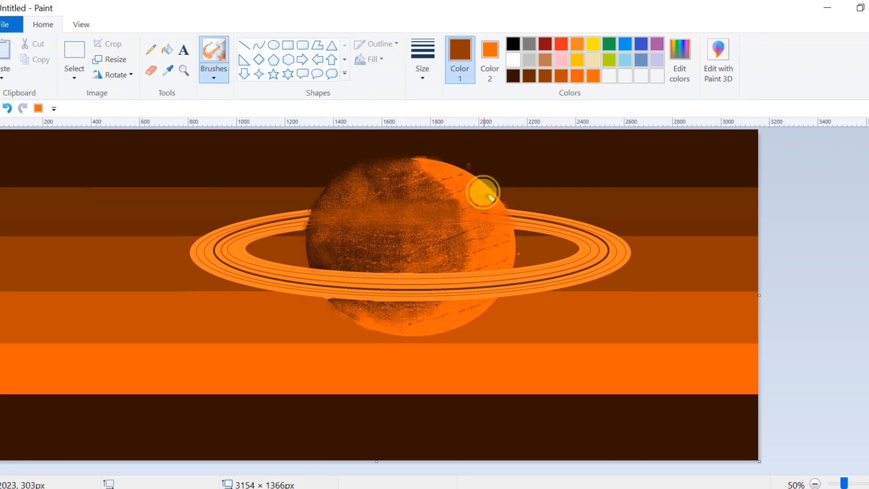
pyautogui.click(583, 72)
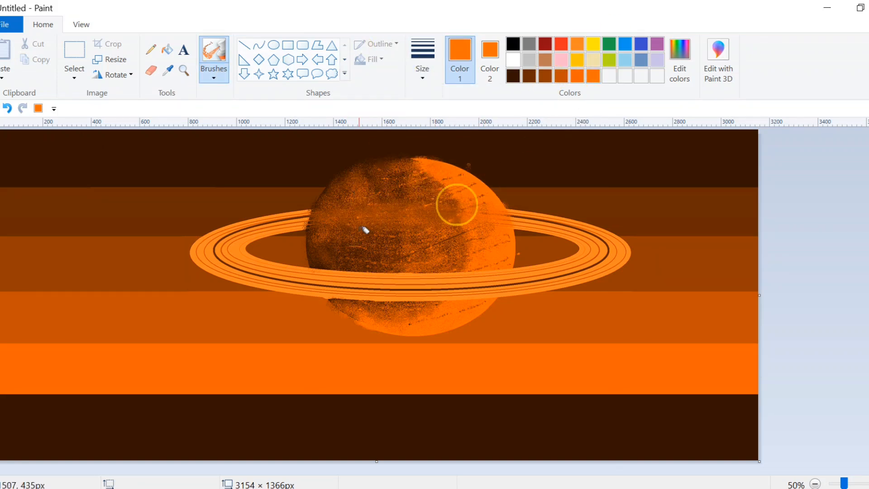
# Brush rust brown over the planet's upper shaded side in the largest brush size.
pyautogui.click(545, 76)
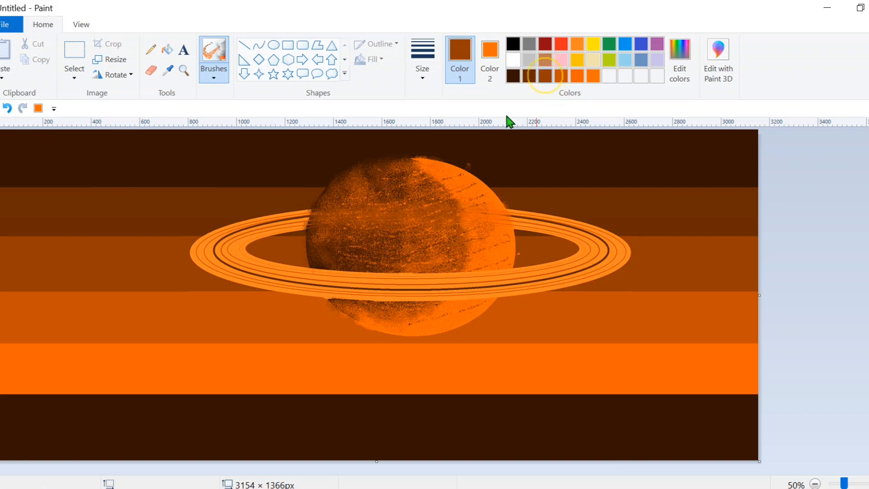
pyautogui.click(423, 75)
pyautogui.click(429, 183)
pyautogui.moveTo(350, 206)
pyautogui.mouseDown()
pyautogui.moveTo(371, 209)
pyautogui.moveTo(342, 192)
pyautogui.moveTo(345, 240)
pyautogui.mouseUp()
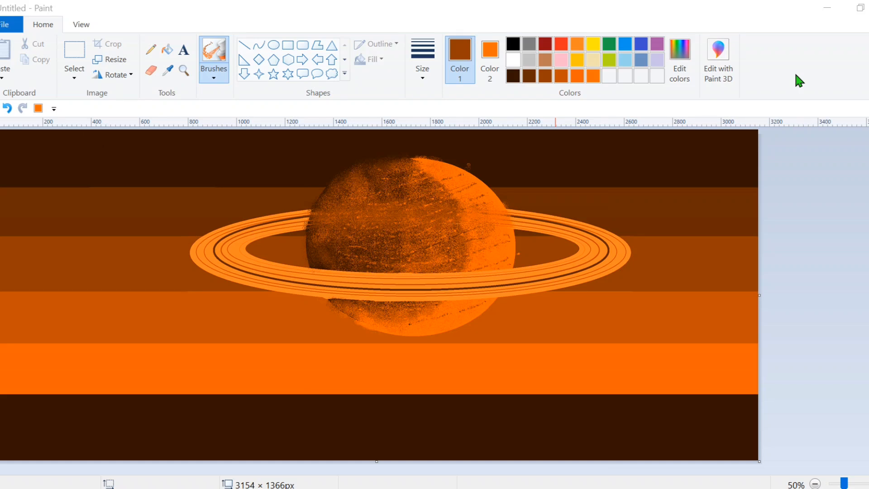
# Brush a rust-brown shadow along the front ring's upper edge on the planet's lit side in the third brush size.
pyautogui.click(421, 61)
pyautogui.click(455, 160)
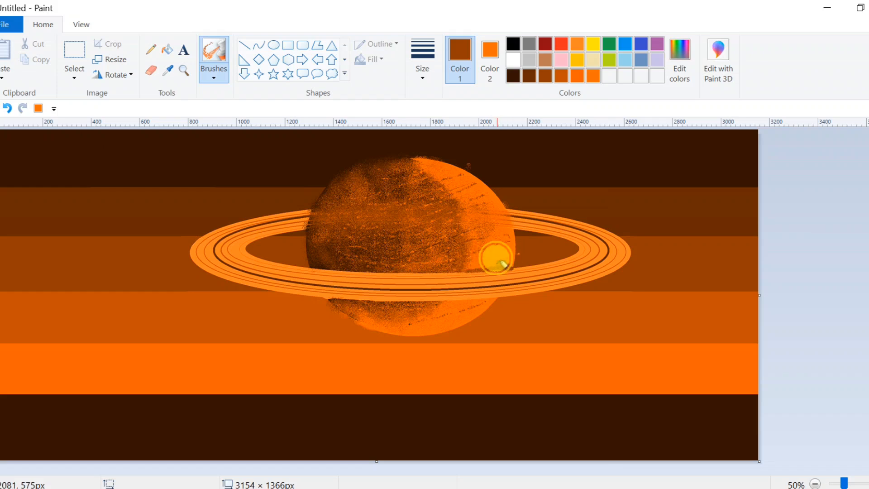
pyautogui.moveTo(442, 259); pyautogui.dragTo(512, 257)
# Airbrush rust brown over the ring's upper left arc in the largest size and dark brown over its left end in the third size.
pyautogui.click(433, 72)
pyautogui.click(437, 189)
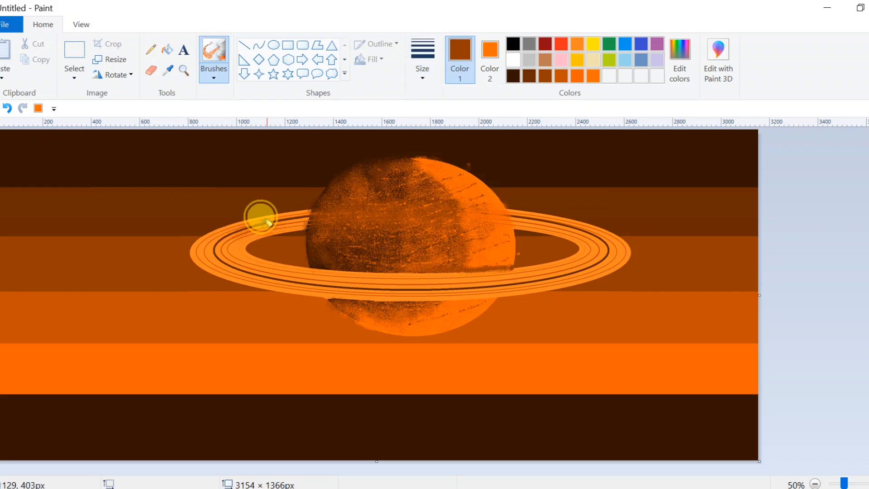
pyautogui.moveTo(256, 227)
pyautogui.mouseDown()
pyautogui.moveTo(235, 231)
pyautogui.moveTo(269, 219)
pyautogui.moveTo(254, 218)
pyautogui.moveTo(253, 231)
pyautogui.moveTo(237, 229)
pyautogui.moveTo(275, 216)
pyautogui.mouseUp()
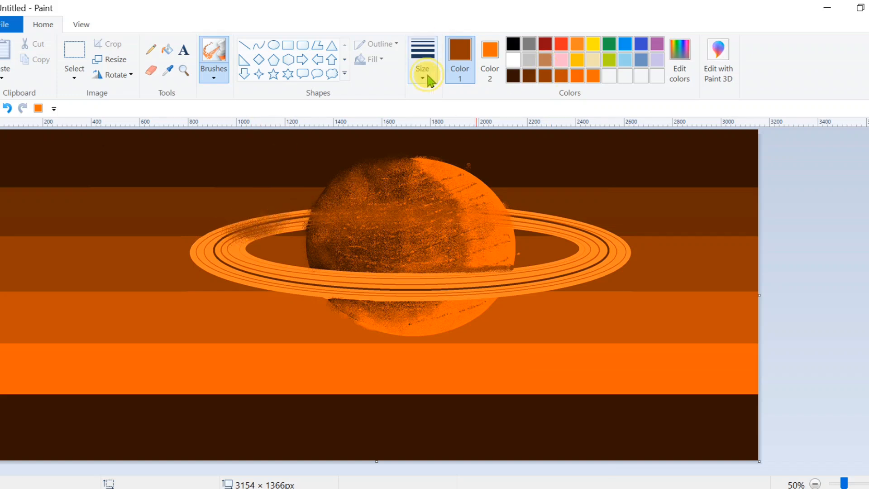
pyautogui.click(427, 75)
pyautogui.click(437, 161)
pyautogui.click(528, 75)
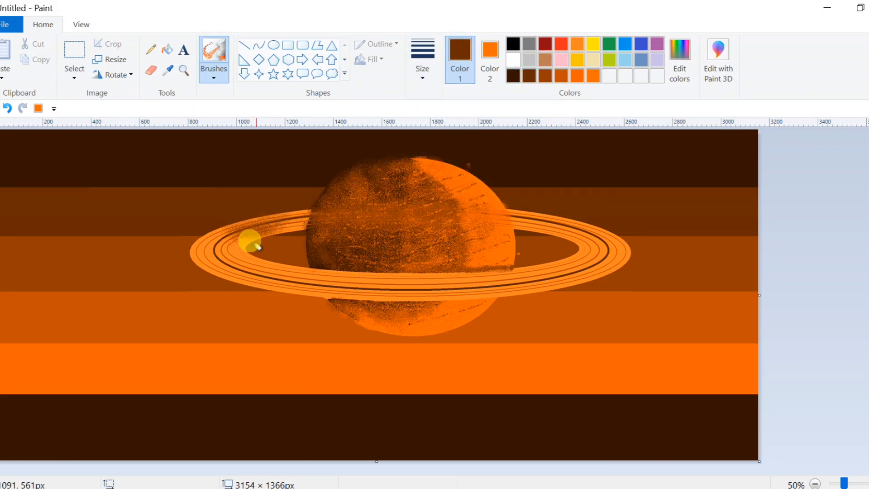
pyautogui.moveTo(256, 247)
pyautogui.mouseDown()
pyautogui.moveTo(218, 224)
pyautogui.moveTo(230, 227)
pyautogui.moveTo(215, 247)
pyautogui.moveTo(223, 257)
pyautogui.moveTo(291, 217)
pyautogui.moveTo(287, 210)
pyautogui.moveTo(261, 209)
pyautogui.moveTo(279, 220)
pyautogui.moveTo(300, 208)
pyautogui.moveTo(270, 205)
pyautogui.moveTo(299, 206)
pyautogui.moveTo(223, 220)
pyautogui.moveTo(209, 247)
pyautogui.moveTo(204, 232)
pyautogui.moveTo(234, 247)
pyautogui.moveTo(258, 274)
pyautogui.mouseUp()
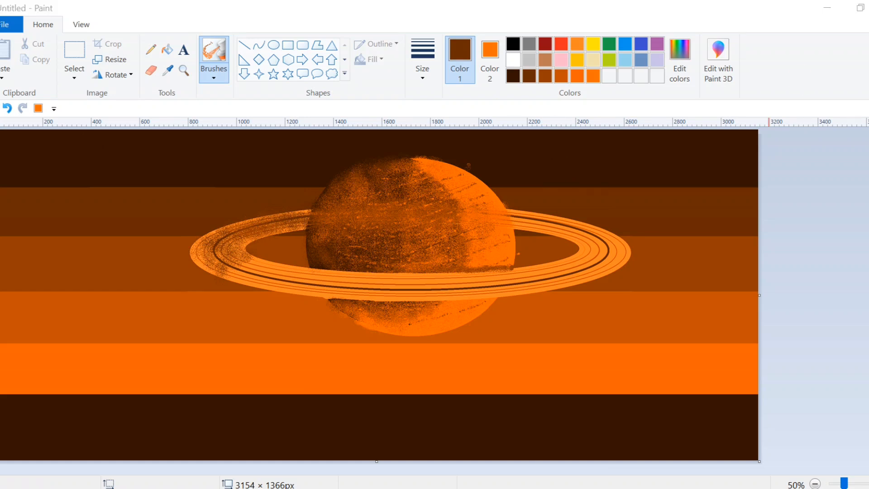
# Brush a widening reflection of ragged horizontal strokes across the bottom band, shading from orange through burnt orange and rust brown to dark brown.
pyautogui.click(592, 75)
pyautogui.moveTo(353, 392)
pyautogui.mouseDown()
pyautogui.moveTo(325, 392)
pyautogui.moveTo(429, 402)
pyautogui.mouseUp()
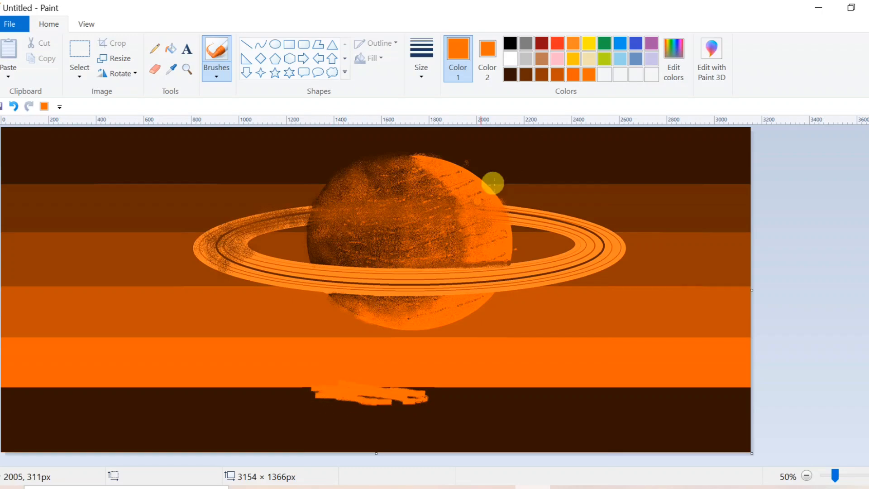
pyautogui.moveTo(316, 398)
pyautogui.mouseDown()
pyautogui.moveTo(398, 402)
pyautogui.moveTo(372, 413)
pyautogui.moveTo(318, 408)
pyautogui.moveTo(371, 426)
pyautogui.moveTo(270, 417)
pyautogui.moveTo(425, 423)
pyautogui.moveTo(393, 421)
pyautogui.mouseUp()
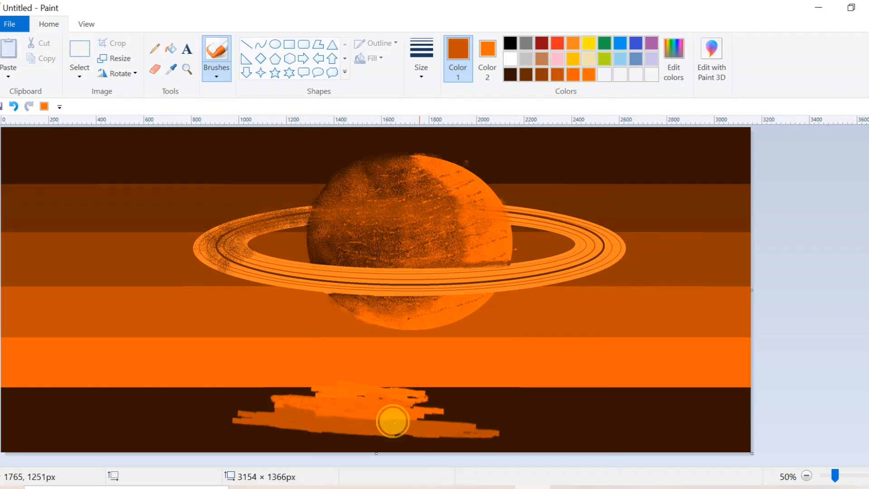
pyautogui.click(541, 74)
pyautogui.moveTo(311, 435)
pyautogui.mouseDown()
pyautogui.moveTo(217, 430)
pyautogui.moveTo(420, 437)
pyautogui.mouseUp()
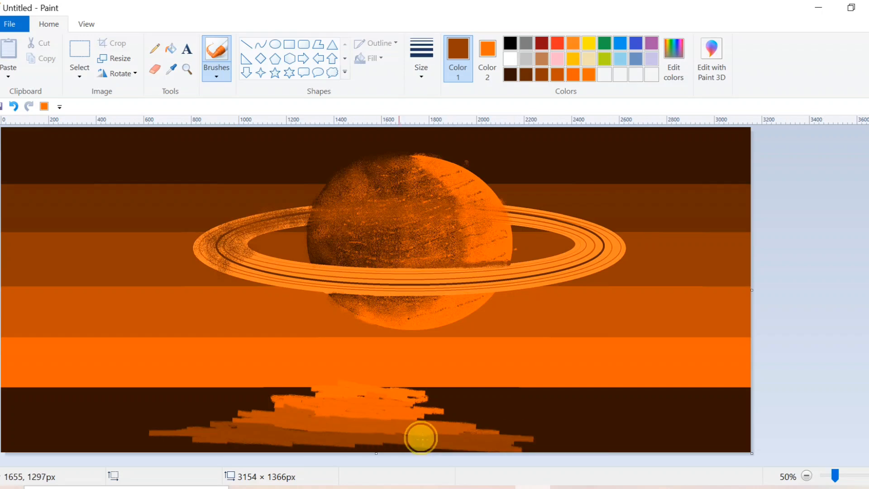
pyautogui.click(526, 75)
pyautogui.moveTo(334, 445)
pyautogui.mouseDown()
pyautogui.moveTo(219, 452)
pyautogui.moveTo(449, 448)
pyautogui.mouseUp()
# Airbrush dark brown over the reflection's lowest strokes and outer ends in the largest size.
pyautogui.click(587, 75)
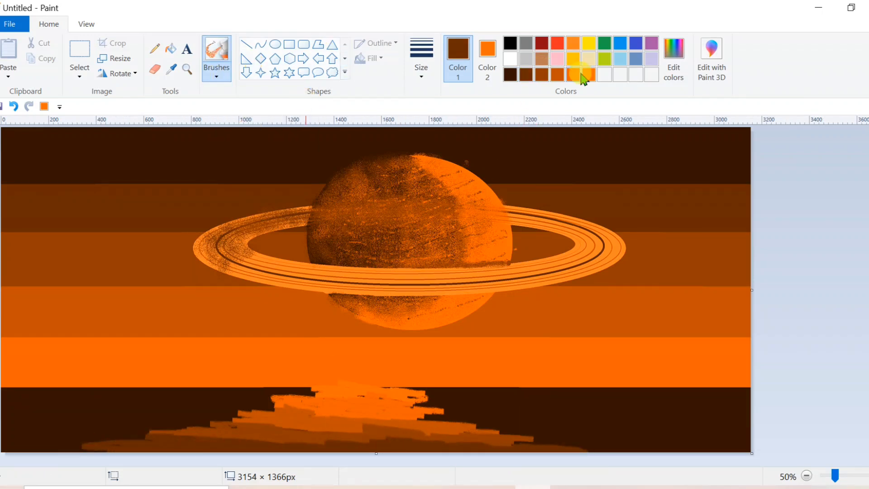
pyautogui.click(421, 59)
pyautogui.click(442, 182)
pyautogui.click(363, 388)
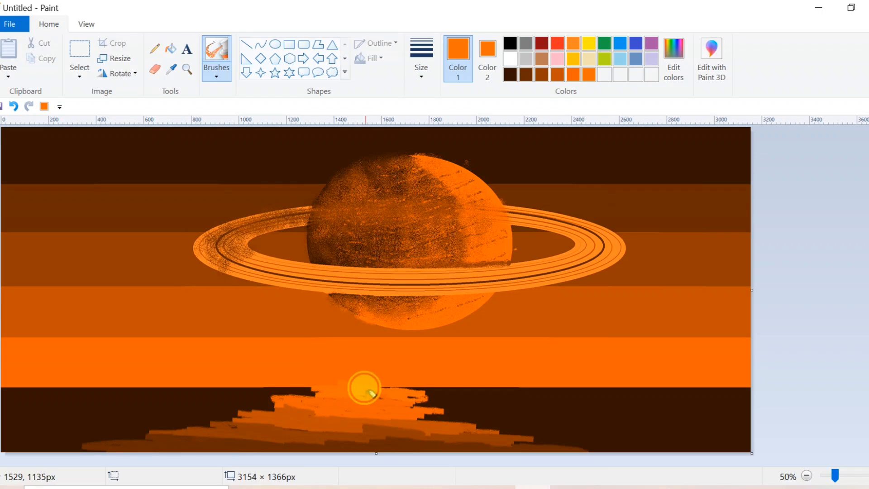
pyautogui.click(526, 75)
pyautogui.click(178, 427)
pyautogui.moveTo(180, 435)
pyautogui.mouseDown()
pyautogui.moveTo(204, 435)
pyautogui.moveTo(94, 435)
pyautogui.mouseUp()
pyautogui.moveTo(75, 433)
pyautogui.mouseDown()
pyautogui.moveTo(101, 443)
pyautogui.moveTo(90, 439)
pyautogui.moveTo(95, 431)
pyautogui.moveTo(146, 423)
pyautogui.moveTo(159, 430)
pyautogui.moveTo(122, 426)
pyautogui.moveTo(315, 436)
pyautogui.moveTo(321, 431)
pyautogui.moveTo(242, 431)
pyautogui.moveTo(495, 432)
pyautogui.moveTo(378, 425)
pyautogui.moveTo(534, 428)
pyautogui.moveTo(590, 447)
pyautogui.mouseUp()
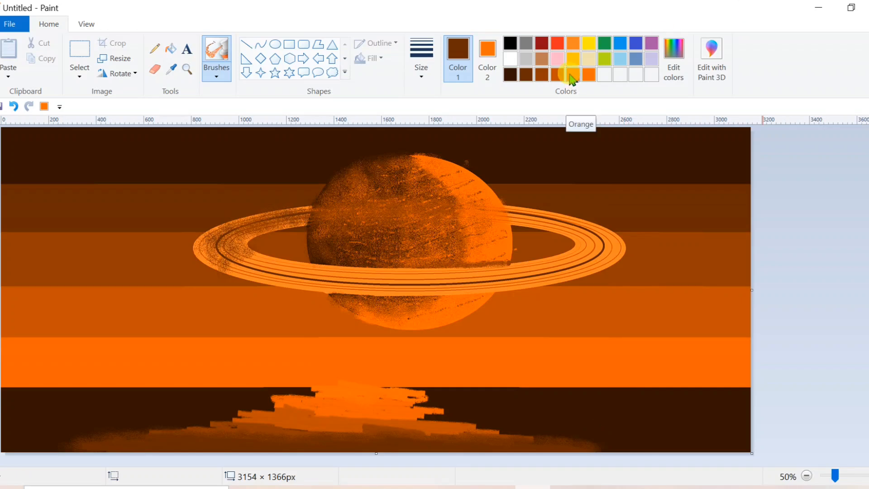
# Airbrush rust brown, burnt orange and orange over the reflection's middle and upper strokes, blending its top into the orange band.
pyautogui.click(541, 75)
pyautogui.moveTo(238, 418)
pyautogui.mouseDown()
pyautogui.moveTo(143, 417)
pyautogui.moveTo(196, 414)
pyautogui.moveTo(148, 421)
pyautogui.moveTo(236, 423)
pyautogui.moveTo(248, 413)
pyautogui.moveTo(224, 408)
pyautogui.moveTo(206, 418)
pyautogui.moveTo(287, 418)
pyautogui.moveTo(278, 416)
pyautogui.moveTo(308, 425)
pyautogui.moveTo(224, 407)
pyautogui.moveTo(238, 404)
pyautogui.moveTo(361, 419)
pyautogui.moveTo(313, 418)
pyautogui.moveTo(331, 417)
pyautogui.moveTo(318, 424)
pyautogui.moveTo(343, 421)
pyautogui.moveTo(310, 417)
pyautogui.moveTo(415, 410)
pyautogui.moveTo(424, 423)
pyautogui.moveTo(453, 420)
pyautogui.moveTo(375, 416)
pyautogui.moveTo(503, 423)
pyautogui.moveTo(471, 407)
pyautogui.moveTo(470, 416)
pyautogui.moveTo(529, 427)
pyautogui.moveTo(515, 420)
pyautogui.moveTo(534, 434)
pyautogui.mouseUp()
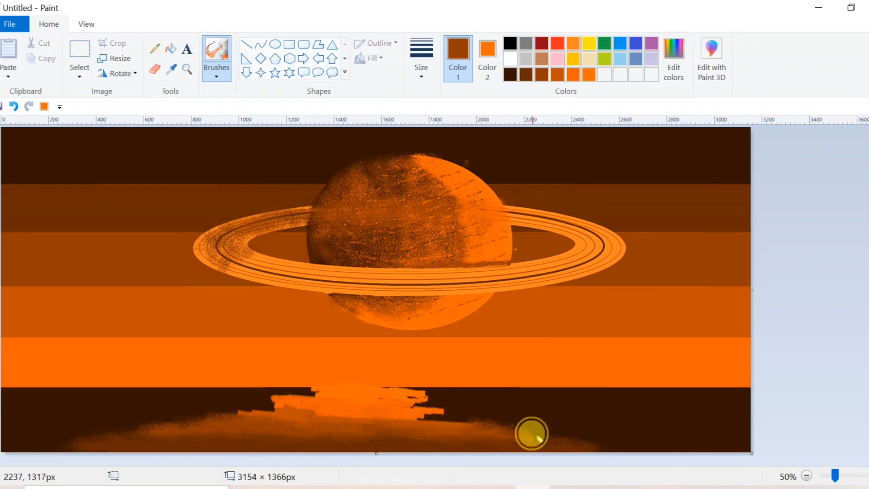
pyautogui.click(558, 76)
pyautogui.moveTo(265, 396)
pyautogui.mouseDown()
pyautogui.moveTo(359, 416)
pyautogui.moveTo(331, 396)
pyautogui.moveTo(298, 401)
pyautogui.moveTo(317, 395)
pyautogui.moveTo(288, 388)
pyautogui.moveTo(300, 404)
pyautogui.moveTo(310, 402)
pyautogui.moveTo(272, 404)
pyautogui.moveTo(355, 403)
pyautogui.moveTo(335, 404)
pyautogui.moveTo(417, 417)
pyautogui.moveTo(430, 404)
pyautogui.moveTo(445, 410)
pyautogui.moveTo(411, 409)
pyautogui.moveTo(470, 411)
pyautogui.moveTo(445, 410)
pyautogui.moveTo(444, 396)
pyautogui.moveTo(452, 411)
pyautogui.moveTo(239, 400)
pyautogui.moveTo(252, 388)
pyautogui.moveTo(330, 390)
pyautogui.moveTo(282, 384)
pyautogui.moveTo(270, 390)
pyautogui.moveTo(416, 385)
pyautogui.moveTo(411, 396)
pyautogui.moveTo(383, 401)
pyautogui.moveTo(383, 388)
pyautogui.moveTo(353, 385)
pyautogui.moveTo(432, 392)
pyautogui.moveTo(424, 384)
pyautogui.moveTo(401, 402)
pyautogui.moveTo(375, 398)
pyautogui.moveTo(432, 409)
pyautogui.mouseUp()
pyautogui.click(589, 74)
pyautogui.click(396, 380)
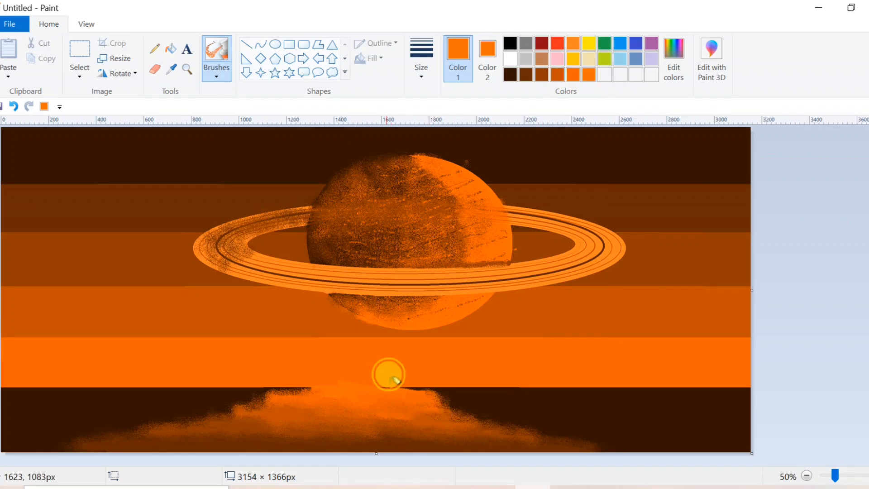
pyautogui.moveTo(380, 379)
pyautogui.mouseDown()
pyautogui.moveTo(433, 381)
pyautogui.moveTo(322, 372)
pyautogui.moveTo(349, 369)
pyautogui.moveTo(403, 376)
pyautogui.moveTo(302, 379)
pyautogui.moveTo(384, 371)
pyautogui.mouseUp()
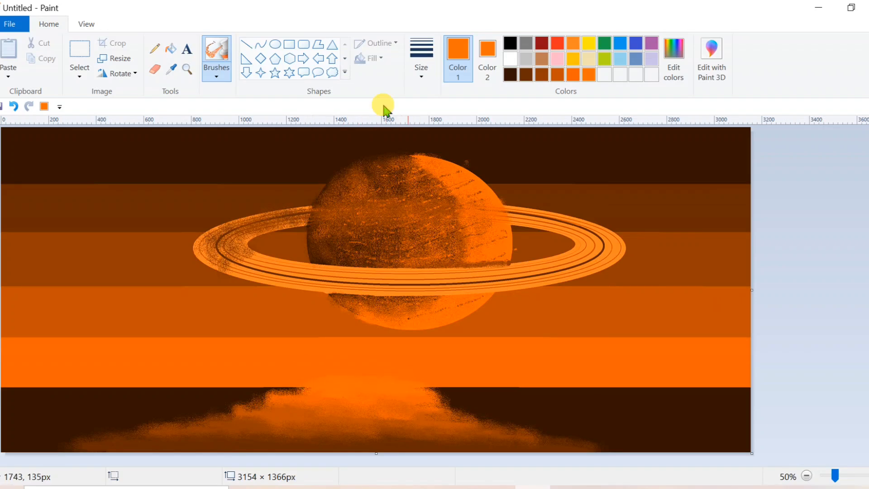
# Brush darkest-brown rocky land rising toward the right and left edges of the canvas, leaving the reflection open between them.
pyautogui.click(216, 72)
pyautogui.click(276, 128)
pyautogui.click(509, 75)
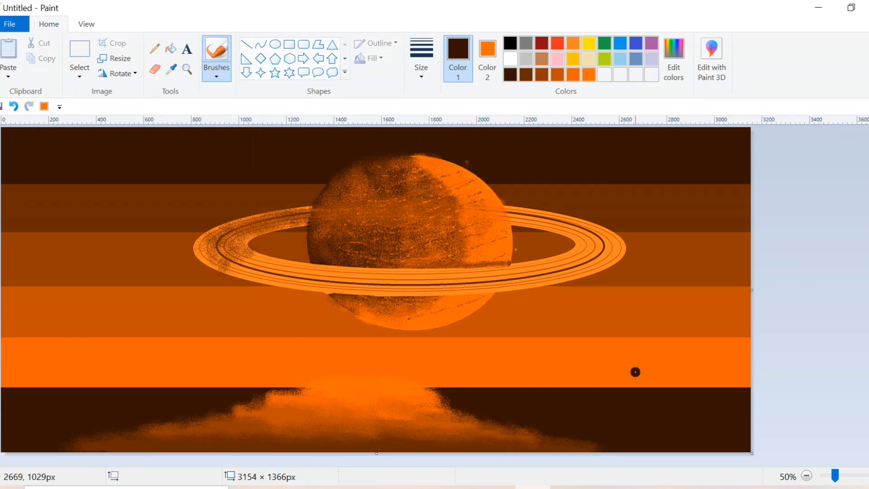
pyautogui.moveTo(721, 364)
pyautogui.mouseDown()
pyautogui.moveTo(753, 381)
pyautogui.moveTo(725, 354)
pyautogui.moveTo(730, 313)
pyautogui.moveTo(717, 370)
pyautogui.moveTo(674, 356)
pyautogui.moveTo(702, 352)
pyautogui.moveTo(704, 339)
pyautogui.moveTo(630, 374)
pyautogui.moveTo(659, 370)
pyautogui.moveTo(669, 339)
pyautogui.moveTo(696, 366)
pyautogui.moveTo(739, 307)
pyautogui.moveTo(617, 392)
pyautogui.moveTo(601, 383)
pyautogui.moveTo(653, 366)
pyautogui.moveTo(558, 389)
pyautogui.moveTo(508, 378)
pyautogui.moveTo(458, 388)
pyautogui.moveTo(539, 393)
pyautogui.moveTo(518, 380)
pyautogui.moveTo(548, 373)
pyautogui.moveTo(636, 430)
pyautogui.moveTo(488, 398)
pyautogui.moveTo(446, 413)
pyautogui.moveTo(562, 429)
pyautogui.mouseUp()
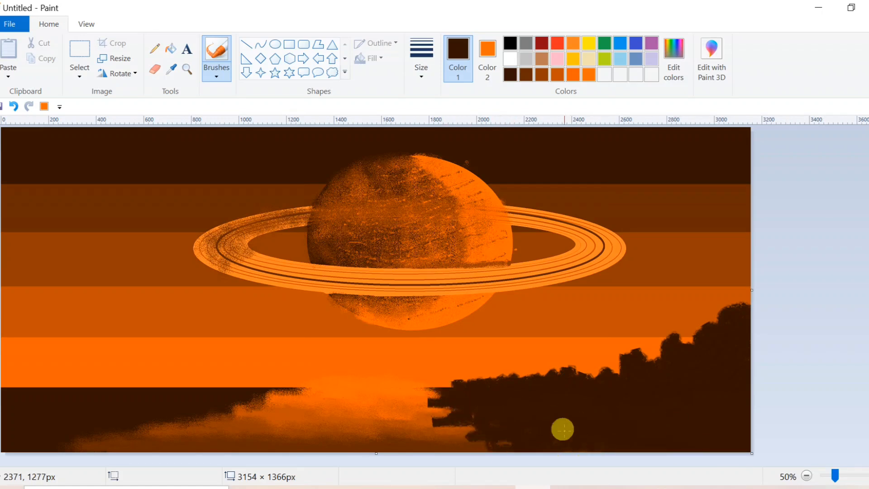
pyautogui.moveTo(7, 353)
pyautogui.mouseDown()
pyautogui.moveTo(23, 369)
pyautogui.moveTo(13, 356)
pyautogui.moveTo(5, 383)
pyautogui.moveTo(78, 379)
pyautogui.moveTo(32, 363)
pyautogui.moveTo(62, 377)
pyautogui.moveTo(97, 380)
pyautogui.moveTo(60, 375)
pyautogui.moveTo(53, 348)
pyautogui.moveTo(29, 359)
pyautogui.moveTo(24, 339)
pyautogui.moveTo(4, 328)
pyautogui.moveTo(7, 322)
pyautogui.moveTo(23, 333)
pyautogui.moveTo(2, 319)
pyautogui.moveTo(4, 306)
pyautogui.moveTo(26, 344)
pyautogui.moveTo(5, 388)
pyautogui.moveTo(52, 395)
pyautogui.moveTo(156, 381)
pyautogui.moveTo(286, 383)
pyautogui.moveTo(178, 382)
pyautogui.moveTo(285, 394)
pyautogui.moveTo(225, 421)
pyautogui.moveTo(69, 443)
pyautogui.moveTo(180, 437)
pyautogui.moveTo(180, 445)
pyautogui.moveTo(162, 433)
pyautogui.moveTo(210, 429)
pyautogui.moveTo(215, 413)
pyautogui.moveTo(260, 412)
pyautogui.mouseUp()
# Brush pointed darkest-brown mountain peaks onto the land on both sides in the largest brush size.
pyautogui.click(421, 59)
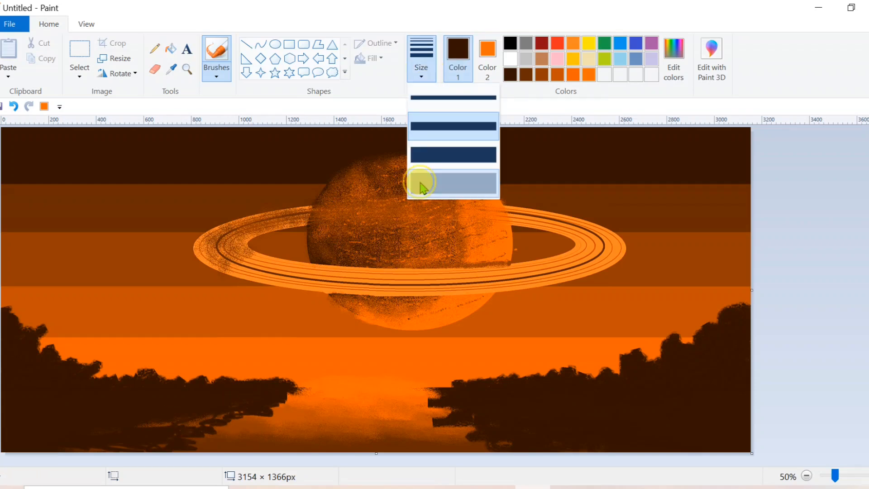
pyautogui.click(420, 180)
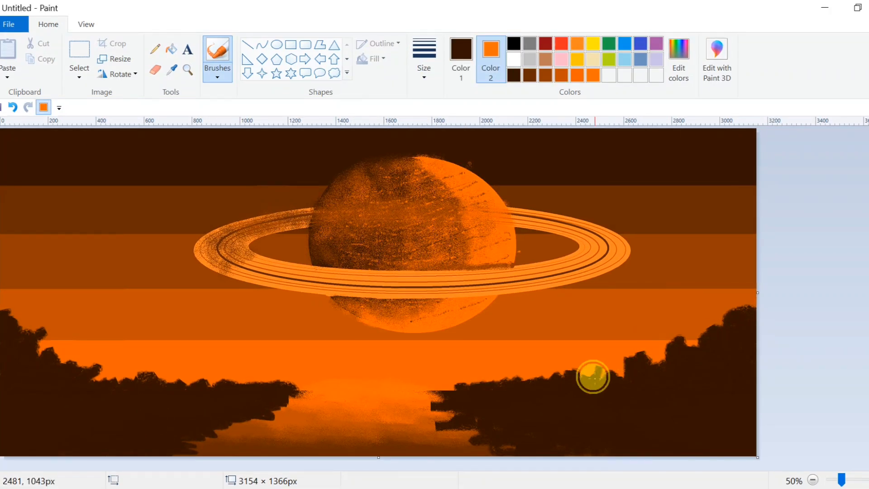
pyautogui.moveTo(592, 377)
pyautogui.mouseDown()
pyautogui.moveTo(627, 341)
pyautogui.moveTo(620, 336)
pyautogui.moveTo(659, 357)
pyautogui.moveTo(623, 346)
pyautogui.moveTo(600, 378)
pyautogui.moveTo(614, 351)
pyautogui.moveTo(645, 365)
pyautogui.moveTo(631, 369)
pyautogui.moveTo(619, 349)
pyautogui.moveTo(618, 376)
pyautogui.moveTo(687, 351)
pyautogui.moveTo(696, 305)
pyautogui.moveTo(684, 331)
pyautogui.moveTo(698, 306)
pyautogui.moveTo(693, 326)
pyautogui.mouseUp()
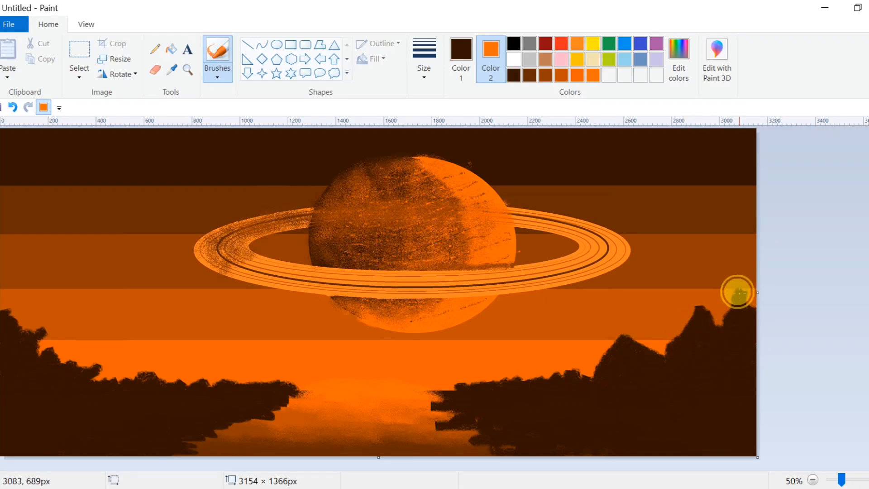
pyautogui.moveTo(751, 282); pyautogui.dragTo(744, 306)
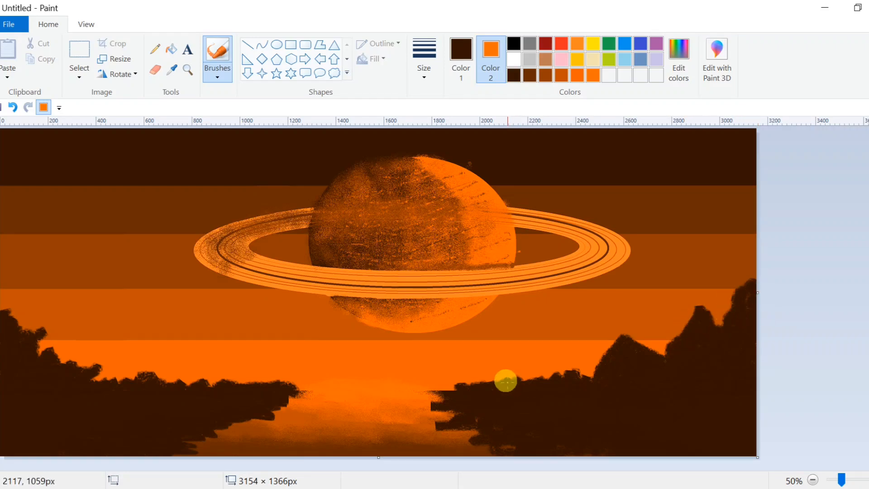
pyautogui.moveTo(513, 378)
pyautogui.mouseDown()
pyautogui.moveTo(541, 364)
pyautogui.moveTo(551, 378)
pyautogui.moveTo(568, 370)
pyautogui.moveTo(537, 368)
pyautogui.moveTo(553, 377)
pyautogui.mouseUp()
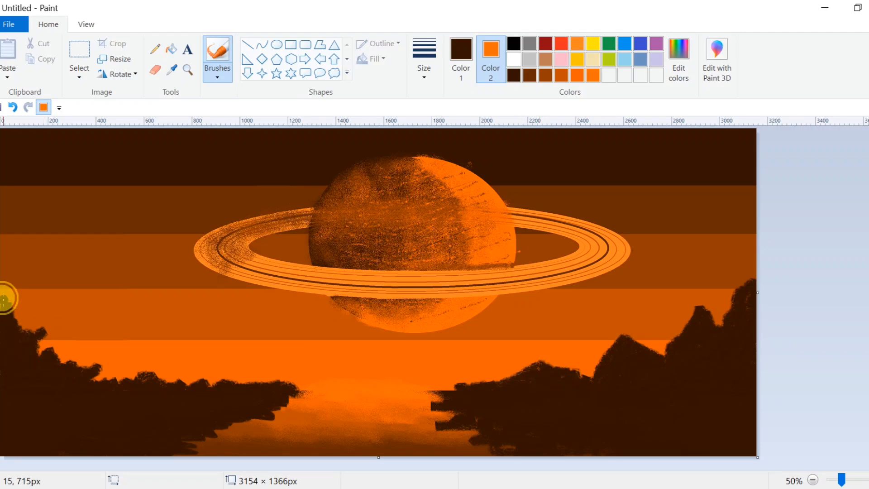
pyautogui.moveTo(3, 284)
pyautogui.mouseDown()
pyautogui.moveTo(34, 330)
pyautogui.moveTo(26, 326)
pyautogui.moveTo(25, 306)
pyautogui.moveTo(8, 291)
pyautogui.moveTo(34, 330)
pyautogui.moveTo(28, 315)
pyautogui.moveTo(41, 321)
pyautogui.moveTo(20, 331)
pyautogui.moveTo(38, 350)
pyautogui.moveTo(41, 340)
pyautogui.moveTo(58, 358)
pyautogui.moveTo(69, 329)
pyautogui.moveTo(94, 368)
pyautogui.moveTo(118, 378)
pyautogui.moveTo(77, 330)
pyautogui.moveTo(97, 373)
pyautogui.moveTo(96, 359)
pyautogui.moveTo(84, 372)
pyautogui.moveTo(71, 333)
pyautogui.moveTo(61, 361)
pyautogui.moveTo(66, 351)
pyautogui.moveTo(58, 361)
pyautogui.moveTo(48, 355)
pyautogui.moveTo(21, 300)
pyautogui.moveTo(12, 335)
pyautogui.moveTo(31, 348)
pyautogui.moveTo(18, 348)
pyautogui.moveTo(59, 375)
pyautogui.moveTo(70, 328)
pyautogui.moveTo(77, 367)
pyautogui.moveTo(70, 349)
pyautogui.moveTo(93, 373)
pyautogui.moveTo(141, 385)
pyautogui.moveTo(129, 354)
pyautogui.moveTo(141, 385)
pyautogui.moveTo(150, 361)
pyautogui.moveTo(140, 348)
pyautogui.moveTo(175, 379)
pyautogui.moveTo(134, 341)
pyautogui.moveTo(143, 374)
pyautogui.moveTo(131, 356)
pyautogui.moveTo(112, 369)
pyautogui.moveTo(126, 362)
pyautogui.moveTo(189, 385)
pyautogui.mouseUp()
pyautogui.moveTo(220, 381)
pyautogui.mouseDown()
pyautogui.moveTo(222, 362)
pyautogui.moveTo(228, 372)
pyautogui.moveTo(214, 379)
pyautogui.moveTo(243, 384)
pyautogui.mouseUp()
# Brush a low darkest-brown ridge with small peaks along the horizon between the two shores in the third brush size.
pyautogui.click(423, 68)
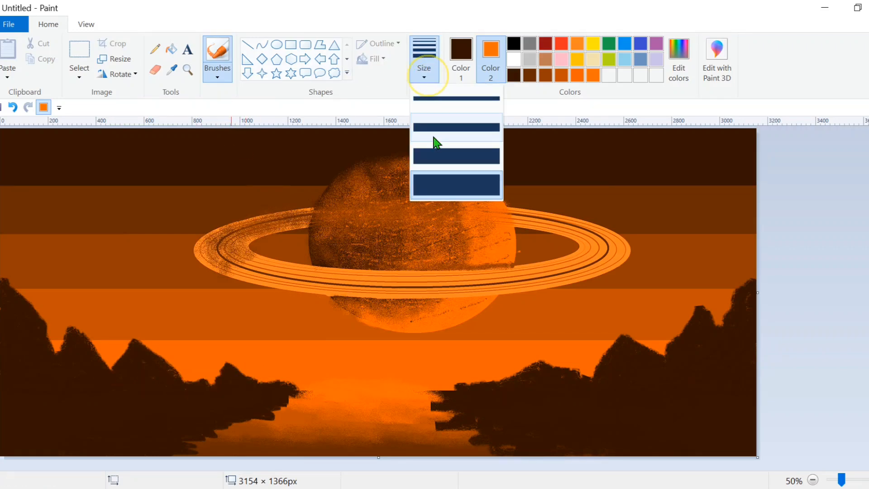
pyautogui.click(433, 149)
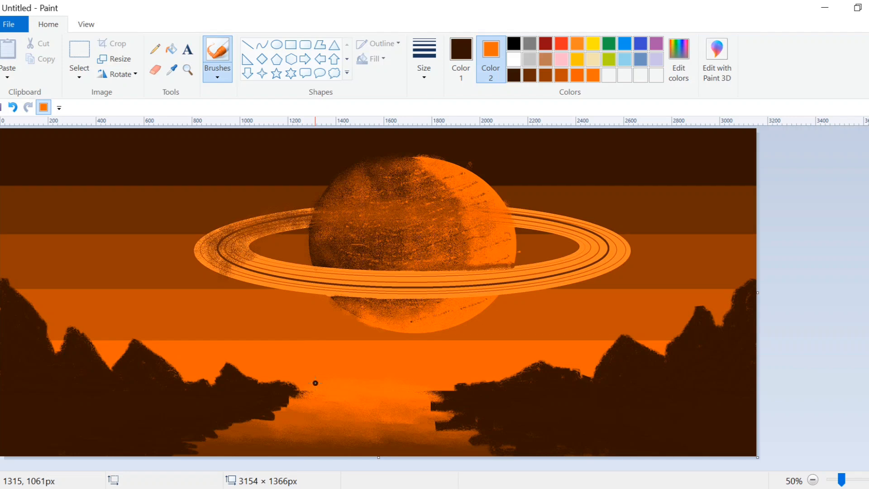
pyautogui.moveTo(301, 393); pyautogui.dragTo(453, 389)
pyautogui.moveTo(318, 386)
pyautogui.mouseDown()
pyautogui.moveTo(359, 378)
pyautogui.moveTo(365, 384)
pyautogui.moveTo(352, 388)
pyautogui.moveTo(410, 383)
pyautogui.moveTo(404, 376)
pyautogui.moveTo(419, 387)
pyautogui.moveTo(413, 381)
pyautogui.moveTo(461, 382)
pyautogui.moveTo(412, 389)
pyautogui.moveTo(454, 402)
pyautogui.moveTo(442, 394)
pyautogui.moveTo(456, 404)
pyautogui.moveTo(439, 419)
pyautogui.moveTo(487, 448)
pyautogui.moveTo(527, 450)
pyautogui.moveTo(517, 427)
pyautogui.moveTo(506, 443)
pyautogui.moveTo(576, 445)
pyautogui.moveTo(535, 375)
pyautogui.moveTo(520, 381)
pyautogui.moveTo(551, 390)
pyautogui.mouseUp()
# Airbrush orange highlight streaks down the slopes of the mountains on the right shore.
pyautogui.click(219, 68)
pyautogui.click(221, 97)
pyautogui.click(221, 80)
pyautogui.click(309, 96)
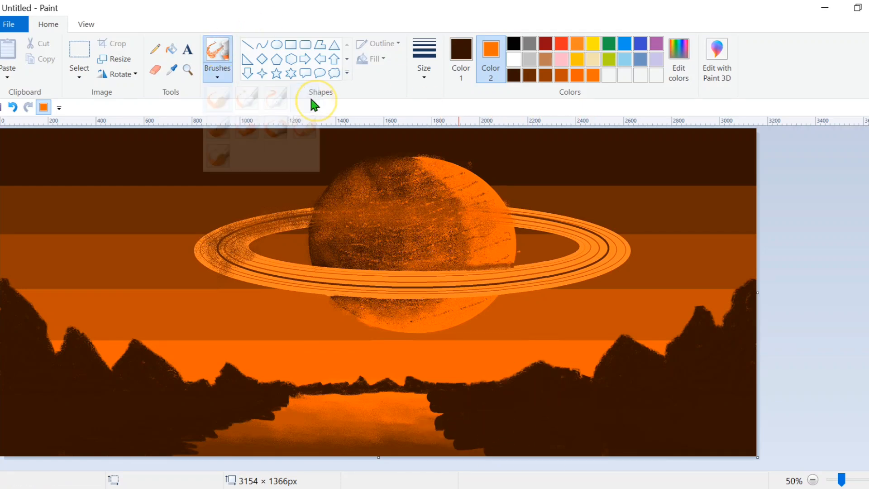
pyautogui.click(461, 50)
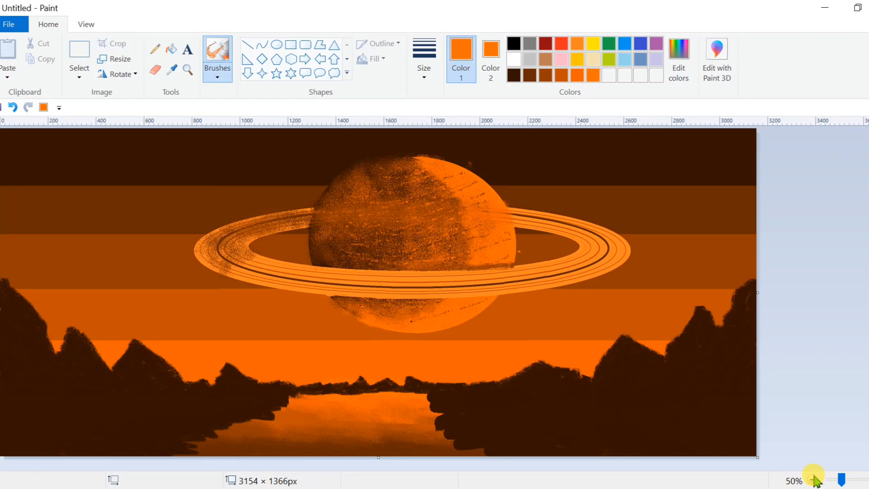
pyautogui.moveTo(723, 317); pyautogui.dragTo(684, 387)
pyautogui.moveTo(663, 354)
pyautogui.mouseDown()
pyautogui.moveTo(611, 411)
pyautogui.moveTo(585, 369)
pyautogui.moveTo(561, 416)
pyautogui.mouseUp()
pyautogui.moveTo(503, 374); pyautogui.dragTo(471, 398)
# Airbrush orange highlight streaks down the left shore's mountains and scatter orange speckles over the lower ground of both shores.
pyautogui.moveTo(54, 348); pyautogui.dragTo(96, 404)
pyautogui.moveTo(111, 364); pyautogui.dragTo(149, 407)
pyautogui.moveTo(176, 368); pyautogui.dragTo(219, 396)
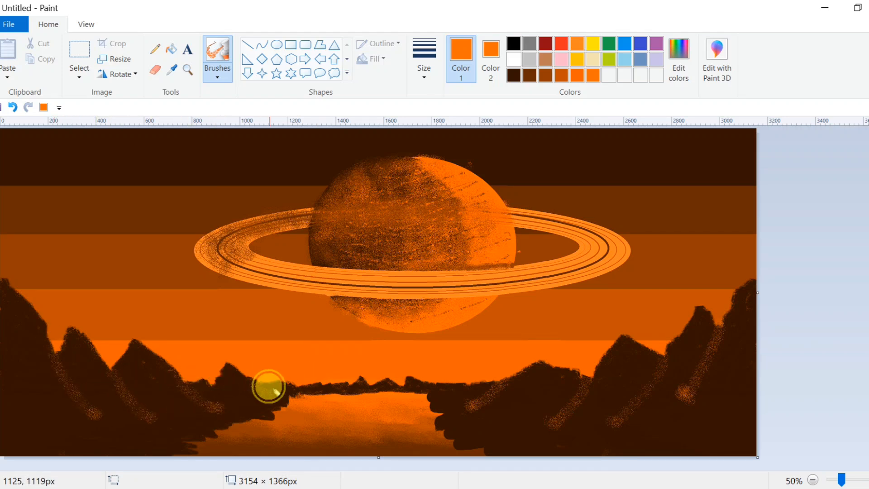
pyautogui.moveTo(647, 419)
pyautogui.mouseDown()
pyautogui.moveTo(749, 384)
pyautogui.moveTo(735, 448)
pyautogui.moveTo(562, 432)
pyautogui.mouseUp()
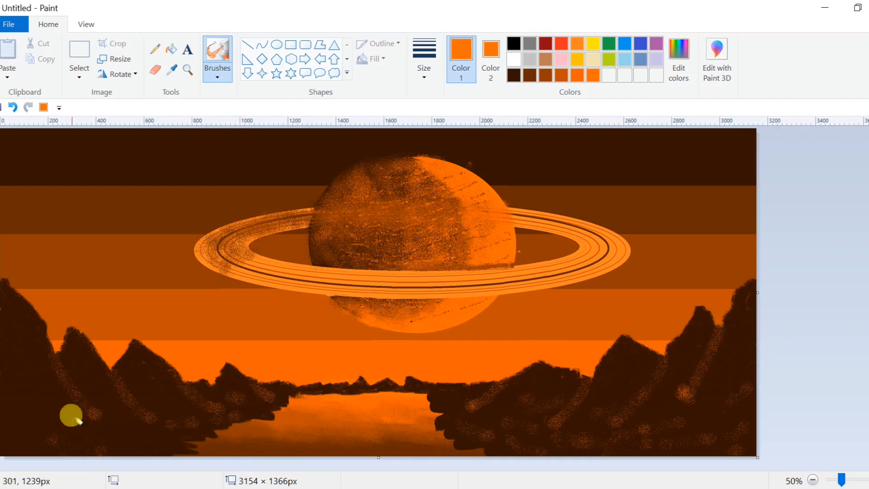
pyautogui.moveTo(78, 420)
pyautogui.mouseDown()
pyautogui.moveTo(160, 423)
pyautogui.moveTo(22, 436)
pyautogui.mouseUp()
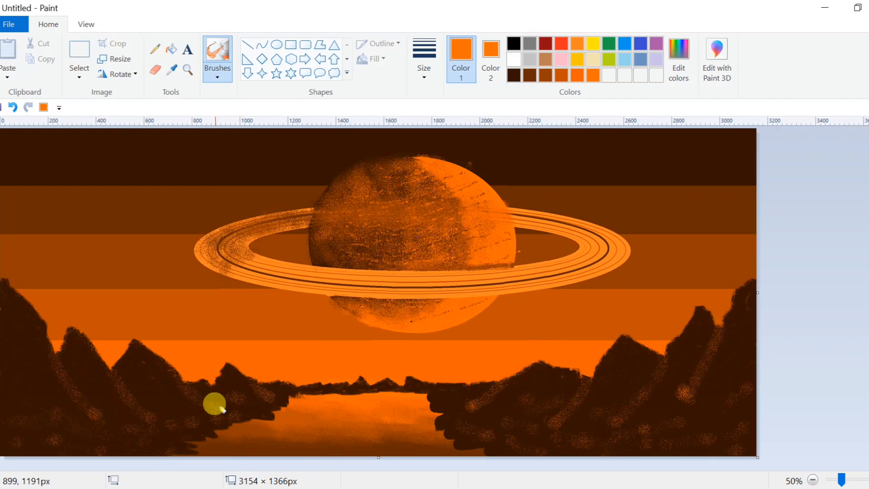
# Airbrush dark brown shading on the planet's lower part below the ring and orange along its top edge.
pyautogui.click(537, 75)
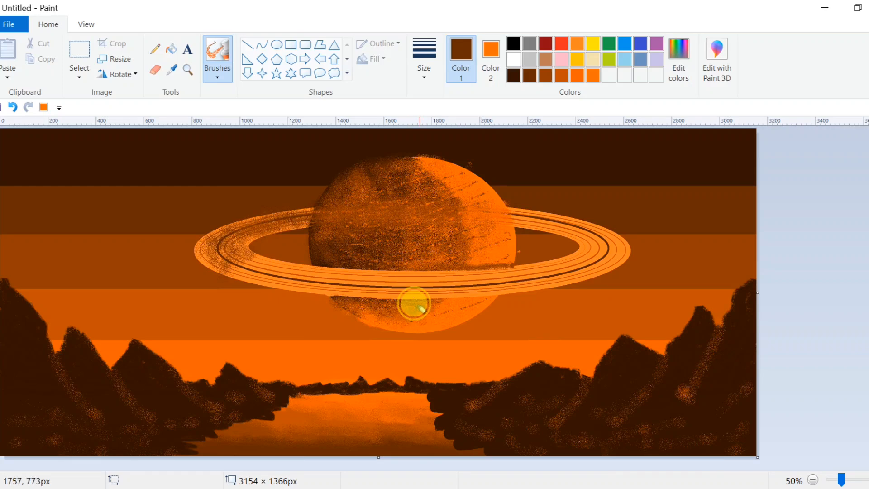
pyautogui.moveTo(415, 321)
pyautogui.mouseDown()
pyautogui.moveTo(401, 310)
pyautogui.moveTo(416, 291)
pyautogui.mouseUp()
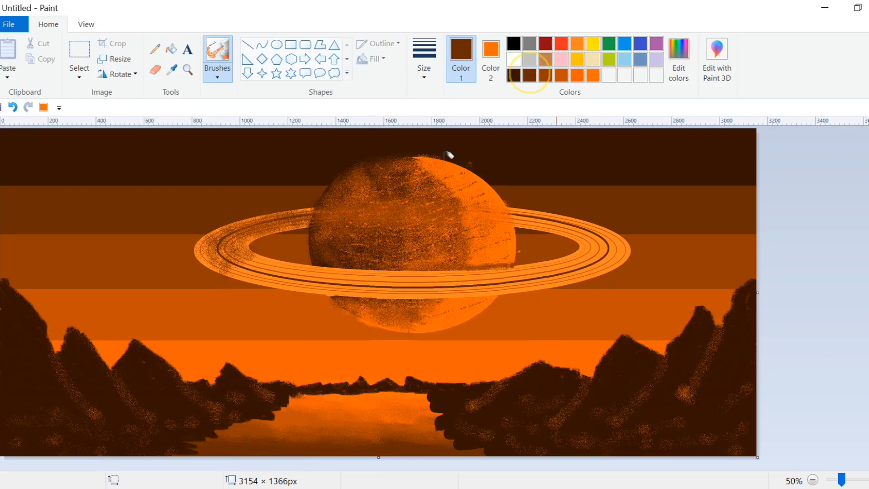
pyautogui.moveTo(372, 311)
pyautogui.mouseDown()
pyautogui.moveTo(388, 318)
pyautogui.moveTo(454, 306)
pyautogui.moveTo(421, 312)
pyautogui.moveTo(407, 326)
pyautogui.moveTo(425, 312)
pyautogui.mouseUp()
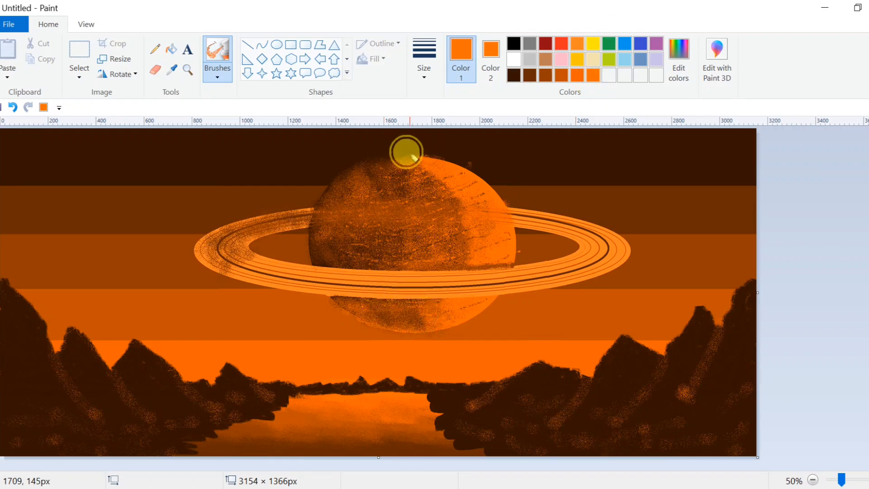
pyautogui.moveTo(412, 149)
pyautogui.mouseDown()
pyautogui.moveTo(374, 151)
pyautogui.moveTo(439, 158)
pyautogui.mouseUp()
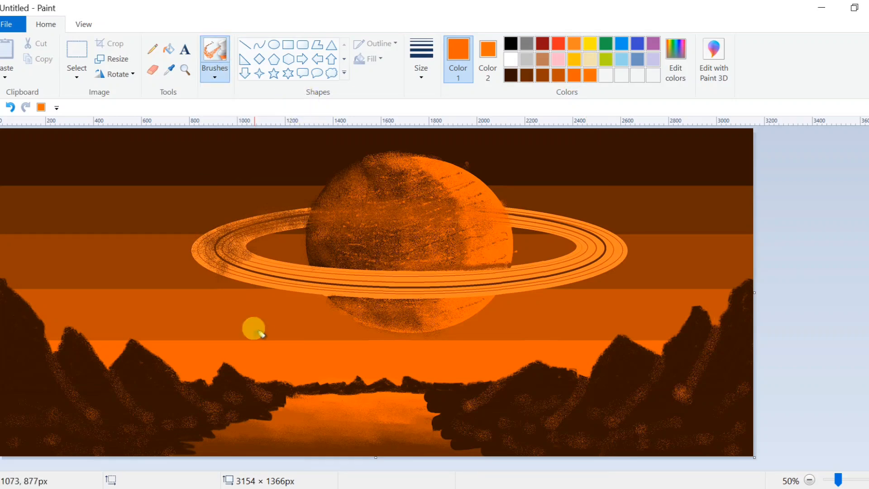
# Airbrush orange over the burnt-orange sky band and its lower border, and burnt orange over the rust-brown band, using the largest size.
pyautogui.moveTo(270, 334)
pyautogui.mouseDown()
pyautogui.moveTo(196, 333)
pyautogui.moveTo(333, 337)
pyautogui.moveTo(150, 334)
pyautogui.moveTo(227, 330)
pyautogui.moveTo(200, 331)
pyautogui.mouseUp()
pyautogui.moveTo(374, 324)
pyautogui.mouseDown()
pyautogui.moveTo(271, 326)
pyautogui.moveTo(593, 326)
pyautogui.moveTo(461, 331)
pyautogui.mouseUp()
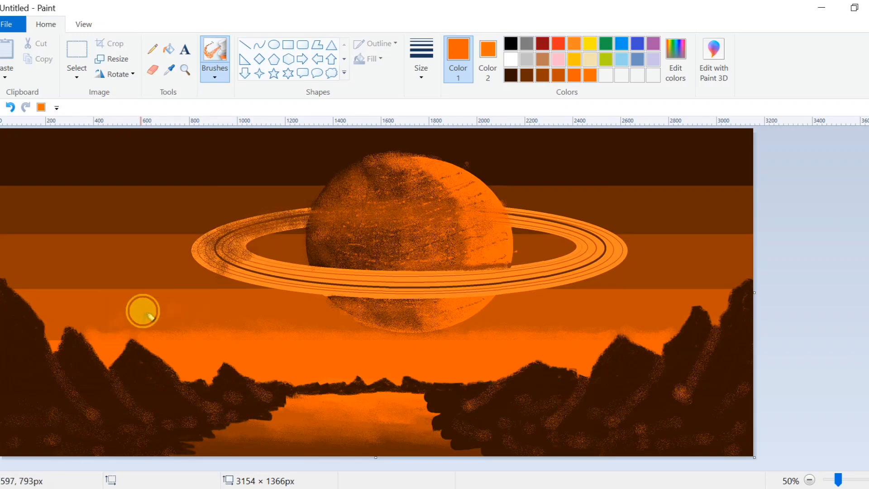
pyautogui.click(421, 63)
pyautogui.click(425, 186)
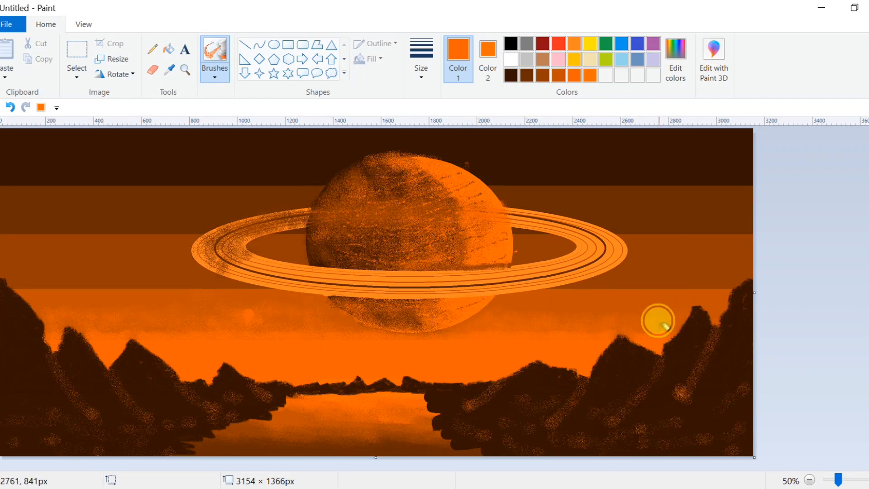
pyautogui.click(563, 77)
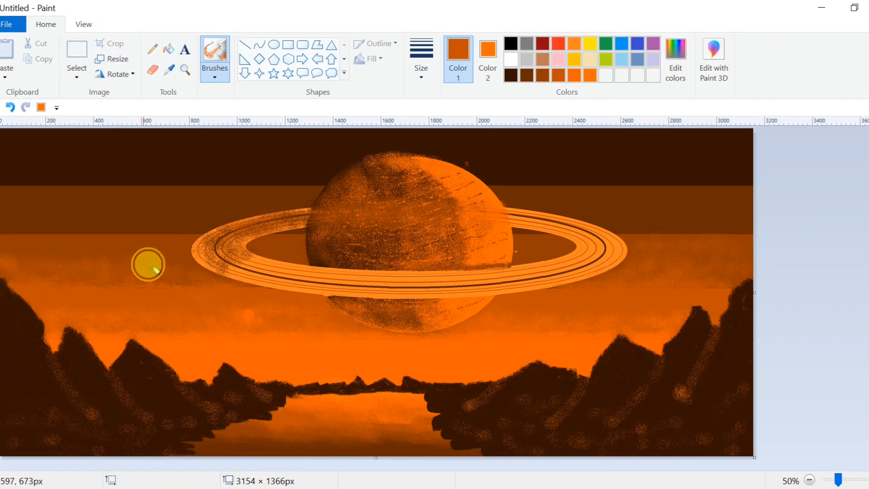
pyautogui.moveTo(159, 246)
pyautogui.mouseDown()
pyautogui.moveTo(28, 238)
pyautogui.moveTo(104, 241)
pyautogui.moveTo(39, 250)
pyautogui.moveTo(142, 275)
pyautogui.moveTo(123, 294)
pyautogui.moveTo(101, 285)
pyautogui.mouseUp()
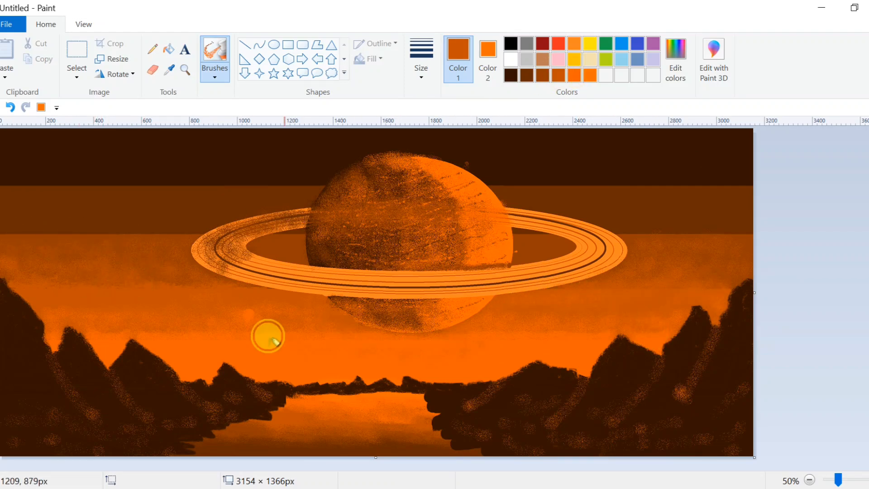
# Airbrush burnt orange along the sky band borders beside and below the planet, and orange over the sky inside both ring gaps.
pyautogui.moveTo(585, 332)
pyautogui.mouseDown()
pyautogui.moveTo(146, 332)
pyautogui.moveTo(41, 281)
pyautogui.moveTo(141, 290)
pyautogui.mouseUp()
pyautogui.click(542, 75)
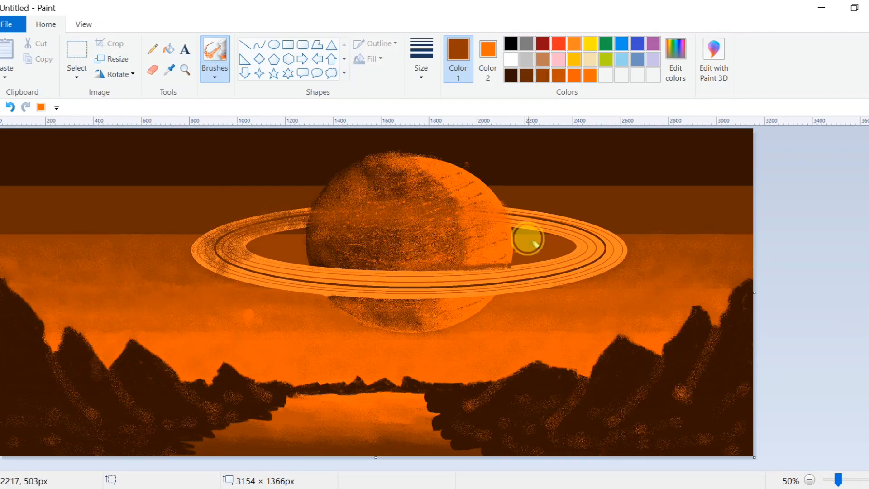
pyautogui.click(573, 76)
pyautogui.moveTo(525, 232); pyautogui.dragTo(557, 234)
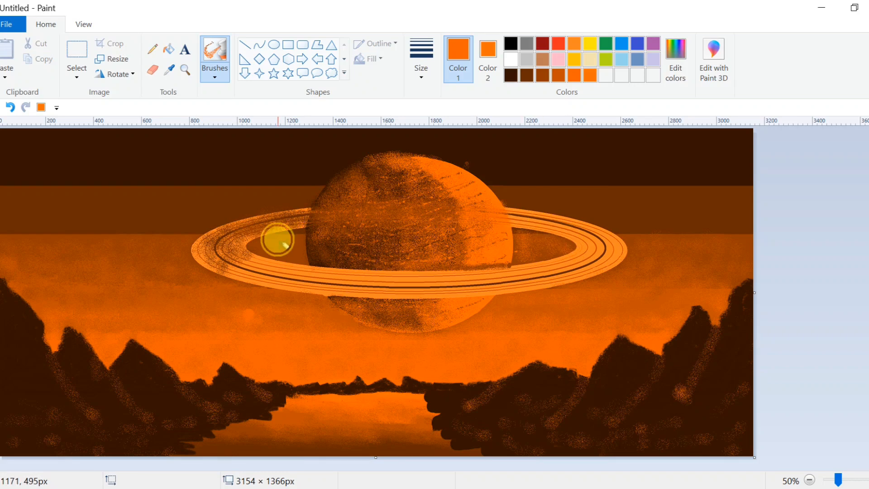
pyautogui.moveTo(277, 239); pyautogui.dragTo(299, 231)
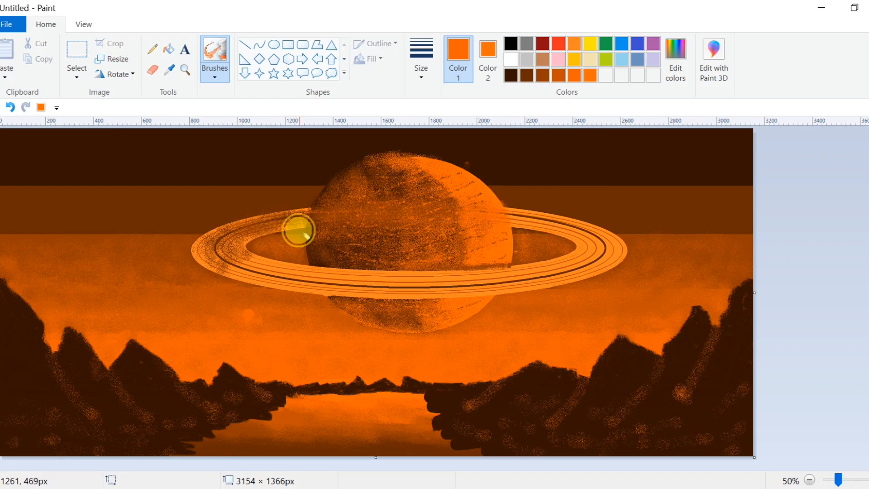
# Airbrush rust brown over the border below the brown sky band and across that band on both sides of the planet.
pyautogui.click(542, 75)
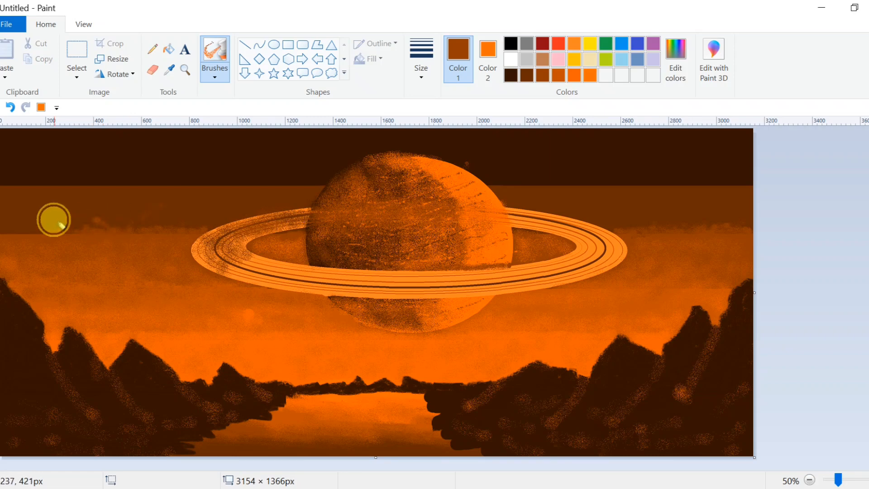
pyautogui.moveTo(51, 228)
pyautogui.mouseDown()
pyautogui.moveTo(21, 231)
pyautogui.moveTo(61, 240)
pyautogui.mouseUp()
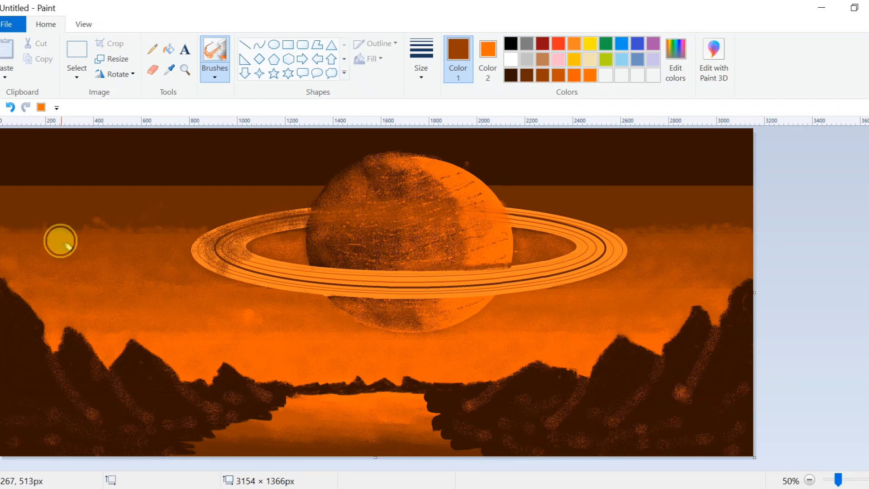
pyautogui.click(421, 64)
pyautogui.click(442, 193)
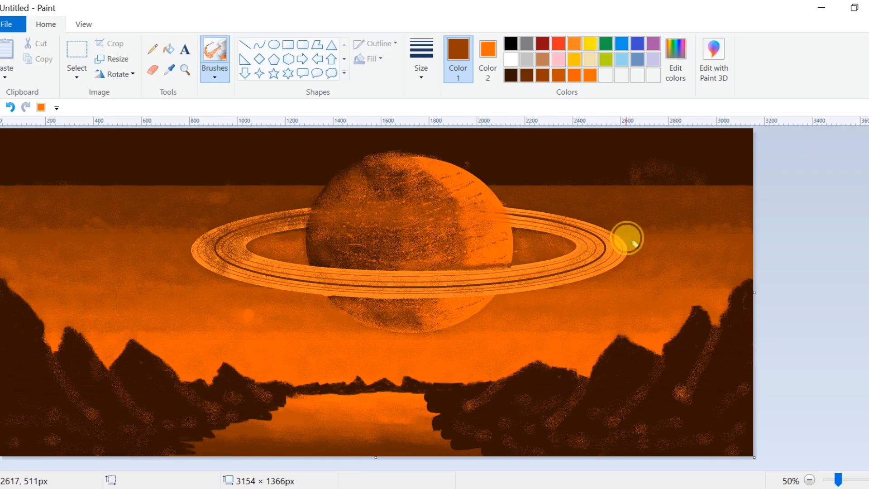
# Airbrush brown along the border of the dark brown top band and over that band to blend the upper sky.
pyautogui.click(527, 76)
pyautogui.moveTo(582, 171)
pyautogui.mouseDown()
pyautogui.moveTo(480, 168)
pyautogui.moveTo(550, 172)
pyautogui.moveTo(511, 176)
pyautogui.moveTo(579, 177)
pyautogui.moveTo(594, 167)
pyautogui.moveTo(627, 177)
pyautogui.moveTo(524, 170)
pyautogui.moveTo(742, 173)
pyautogui.moveTo(700, 170)
pyautogui.mouseUp()
pyautogui.moveTo(205, 170)
pyautogui.mouseDown()
pyautogui.moveTo(318, 173)
pyautogui.moveTo(112, 178)
pyautogui.moveTo(87, 168)
pyautogui.moveTo(218, 173)
pyautogui.moveTo(40, 171)
pyautogui.moveTo(66, 173)
pyautogui.mouseUp()
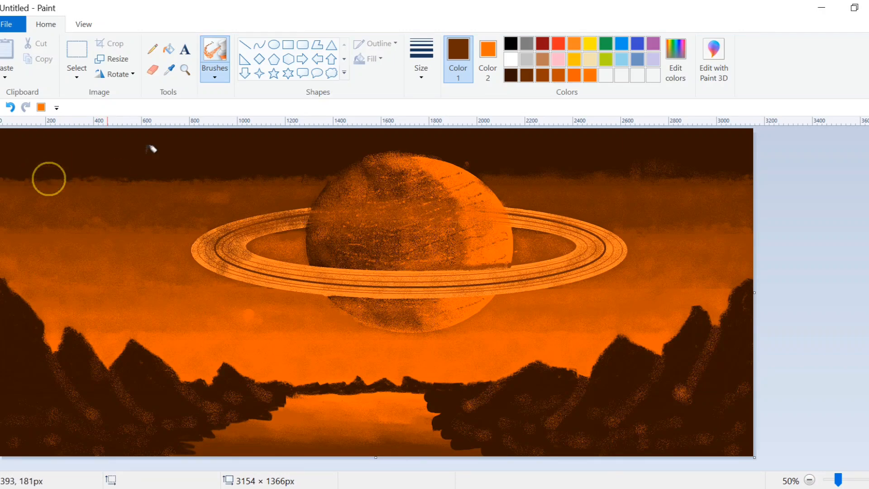
pyautogui.moveTo(263, 172)
pyautogui.mouseDown()
pyautogui.moveTo(169, 138)
pyautogui.moveTo(188, 167)
pyautogui.moveTo(4, 124)
pyautogui.moveTo(15, 165)
pyautogui.moveTo(2, 141)
pyautogui.moveTo(41, 165)
pyautogui.moveTo(88, 158)
pyautogui.moveTo(36, 155)
pyautogui.moveTo(153, 139)
pyautogui.moveTo(134, 142)
pyautogui.moveTo(137, 171)
pyautogui.moveTo(113, 172)
pyautogui.moveTo(132, 125)
pyautogui.moveTo(86, 149)
pyautogui.moveTo(341, 129)
pyautogui.moveTo(189, 125)
pyautogui.moveTo(241, 168)
pyautogui.moveTo(331, 152)
pyautogui.moveTo(400, 123)
pyautogui.moveTo(329, 150)
pyautogui.moveTo(553, 149)
pyautogui.moveTo(450, 126)
pyautogui.moveTo(507, 145)
pyautogui.moveTo(373, 133)
pyautogui.moveTo(161, 166)
pyautogui.moveTo(380, 136)
pyautogui.moveTo(644, 132)
pyautogui.moveTo(556, 136)
pyautogui.moveTo(508, 163)
pyautogui.moveTo(647, 146)
pyautogui.moveTo(569, 131)
pyautogui.moveTo(637, 131)
pyautogui.moveTo(561, 164)
pyautogui.moveTo(731, 126)
pyautogui.moveTo(742, 152)
pyautogui.moveTo(725, 158)
pyautogui.moveTo(723, 145)
pyautogui.moveTo(739, 155)
pyautogui.moveTo(581, 158)
pyautogui.moveTo(607, 156)
pyautogui.moveTo(390, 172)
pyautogui.mouseUp()
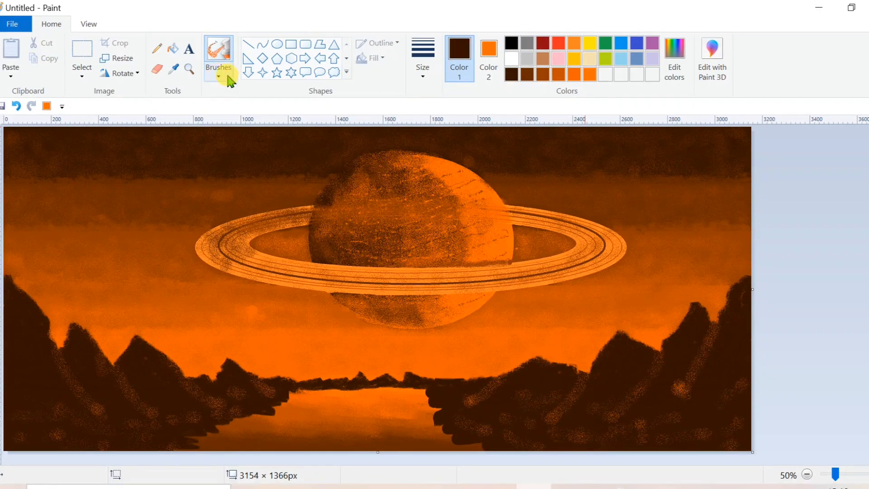
# Airbrush gold over the water reflection, and shade its surface and left edge with brown and dark brown.
pyautogui.click(574, 58)
pyautogui.moveTo(407, 389)
pyautogui.mouseDown()
pyautogui.moveTo(363, 397)
pyautogui.moveTo(426, 403)
pyautogui.moveTo(342, 391)
pyautogui.moveTo(350, 387)
pyautogui.moveTo(342, 403)
pyautogui.moveTo(383, 428)
pyautogui.moveTo(287, 413)
pyautogui.mouseUp()
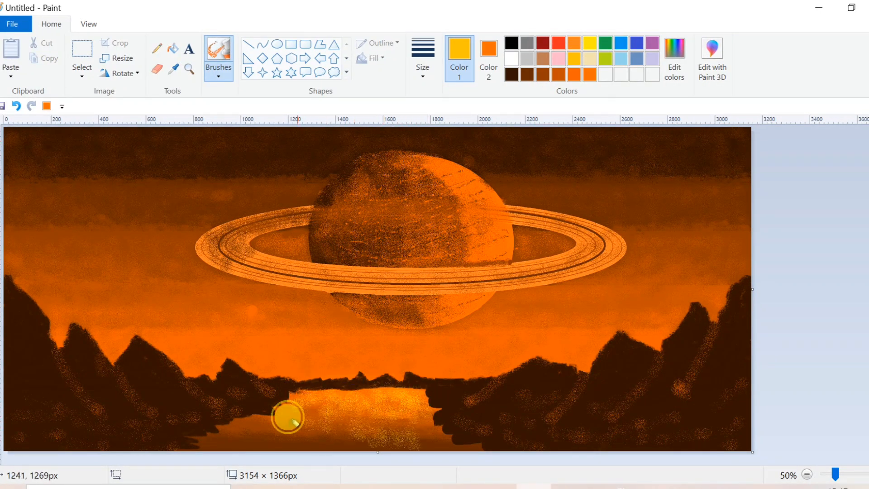
pyautogui.click(542, 75)
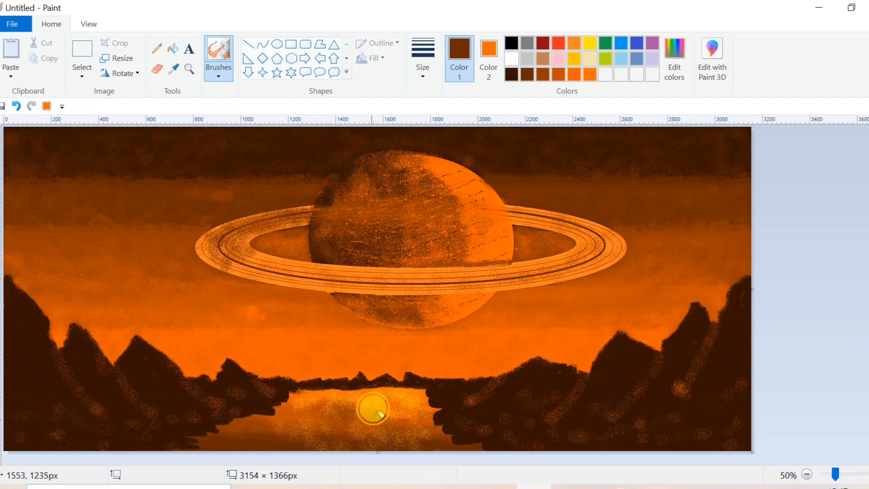
pyautogui.moveTo(298, 400)
pyautogui.mouseDown()
pyautogui.moveTo(357, 388)
pyautogui.moveTo(353, 434)
pyautogui.moveTo(248, 420)
pyautogui.moveTo(322, 413)
pyautogui.mouseUp()
pyautogui.click(511, 74)
pyautogui.moveTo(277, 433)
pyautogui.mouseDown()
pyautogui.moveTo(257, 426)
pyautogui.moveTo(285, 426)
pyautogui.mouseUp()
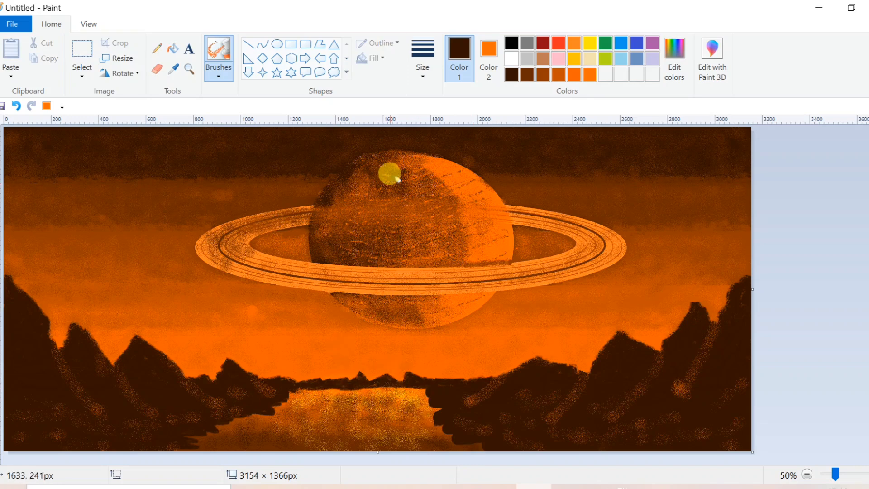
# Airbrush gold highlight flecks on the mountain peaks of both shores and orange speckled texture over their slopes.
pyautogui.moveTo(672, 333); pyautogui.dragTo(601, 352)
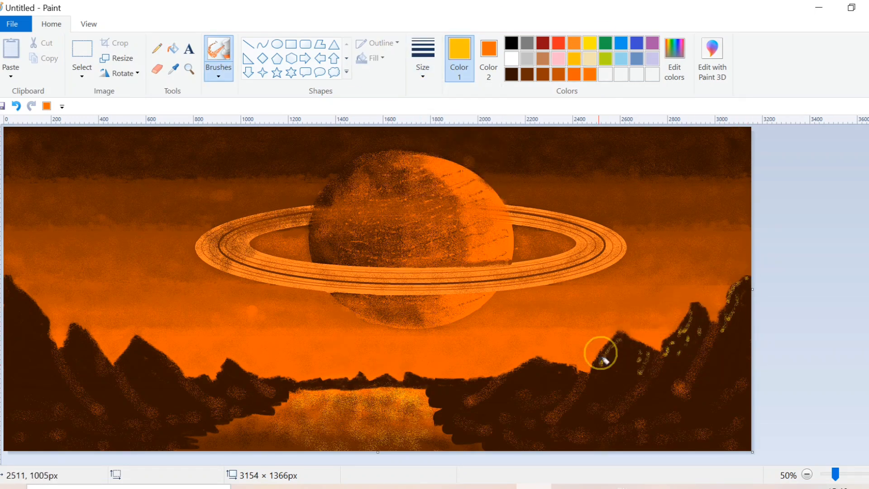
pyautogui.moveTo(511, 377); pyautogui.dragTo(523, 368)
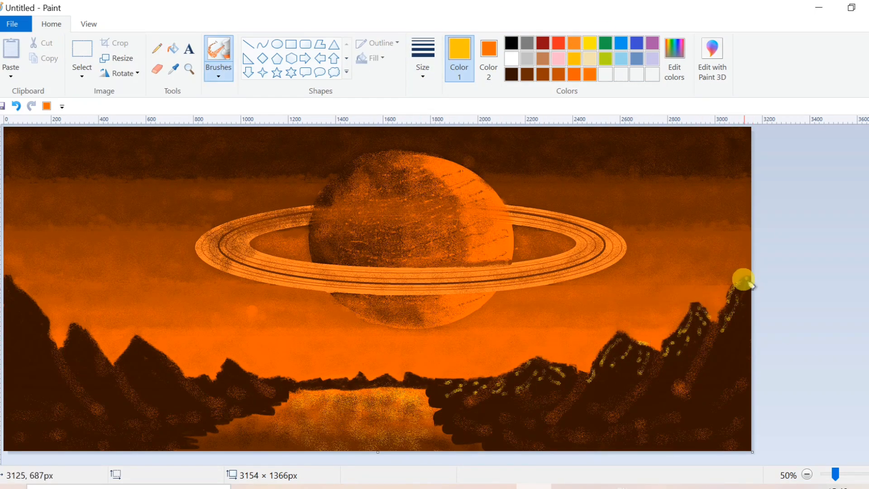
pyautogui.moveTo(17, 285); pyautogui.dragTo(75, 325)
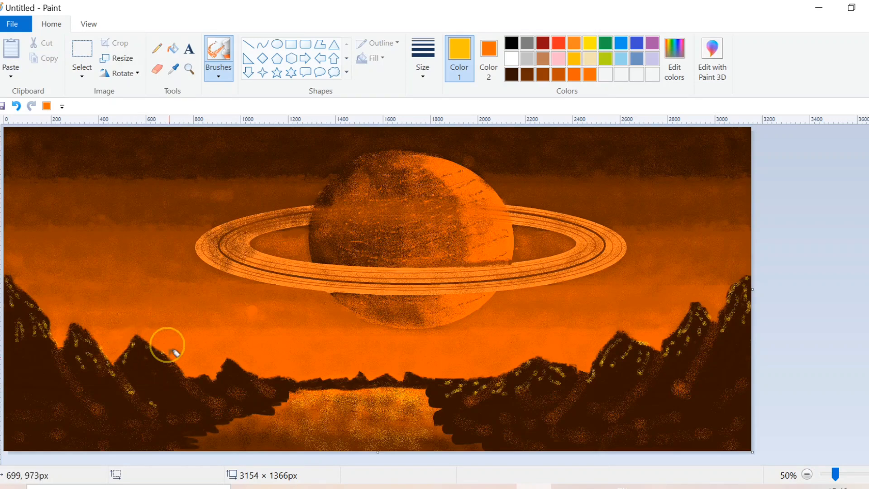
pyautogui.moveTo(142, 357)
pyautogui.mouseDown()
pyautogui.moveTo(180, 367)
pyautogui.moveTo(233, 362)
pyautogui.mouseUp()
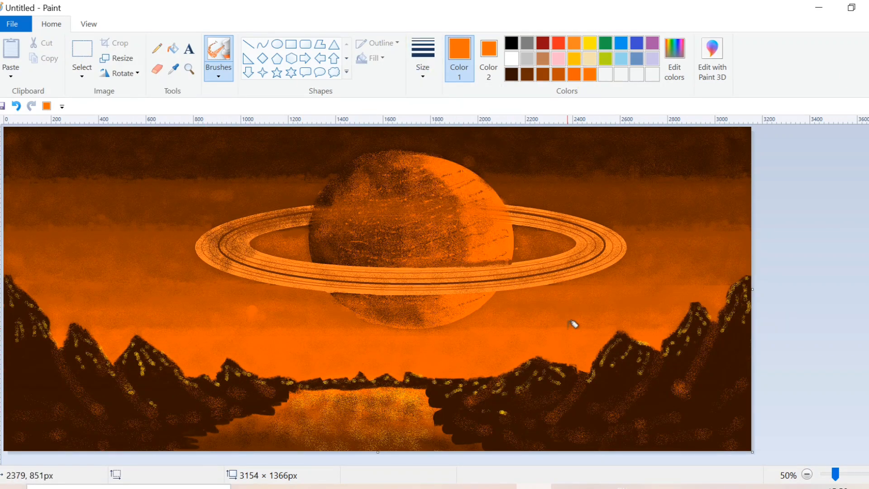
pyautogui.moveTo(602, 358)
pyautogui.mouseDown()
pyautogui.moveTo(640, 346)
pyautogui.moveTo(692, 301)
pyautogui.moveTo(698, 312)
pyautogui.moveTo(732, 287)
pyautogui.moveTo(635, 383)
pyautogui.moveTo(524, 363)
pyautogui.moveTo(436, 373)
pyautogui.moveTo(527, 379)
pyautogui.moveTo(562, 372)
pyautogui.moveTo(144, 359)
pyautogui.moveTo(173, 368)
pyautogui.moveTo(227, 360)
pyautogui.moveTo(212, 401)
pyautogui.moveTo(103, 386)
pyautogui.moveTo(74, 336)
pyautogui.moveTo(33, 299)
pyautogui.moveTo(38, 363)
pyautogui.moveTo(124, 410)
pyautogui.moveTo(594, 414)
pyautogui.moveTo(721, 374)
pyautogui.moveTo(732, 333)
pyautogui.moveTo(720, 347)
pyautogui.moveTo(517, 396)
pyautogui.mouseUp()
# Dot white stars of varying sizes across the sky on both sides of the planet and below it using a brush.
pyautogui.click(511, 59)
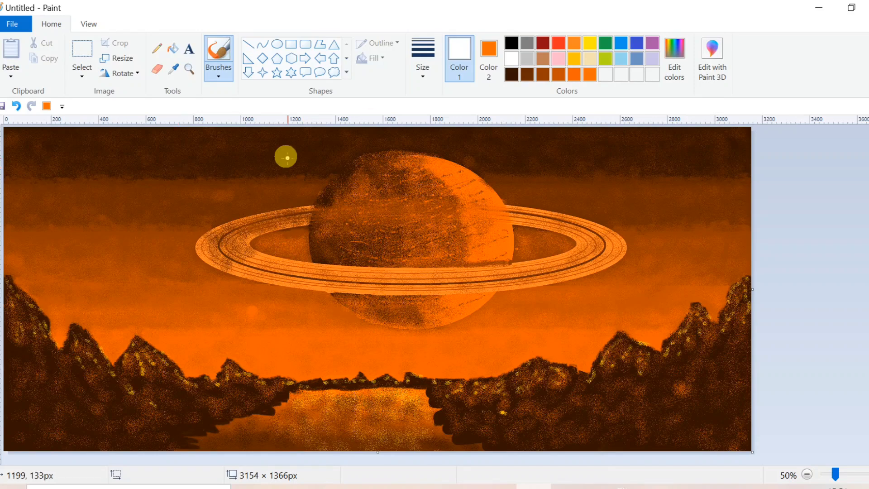
pyautogui.click(125, 150)
pyautogui.click(88, 164)
pyautogui.click(56, 204)
pyautogui.click(142, 196)
pyautogui.click(82, 262)
pyautogui.click(129, 258)
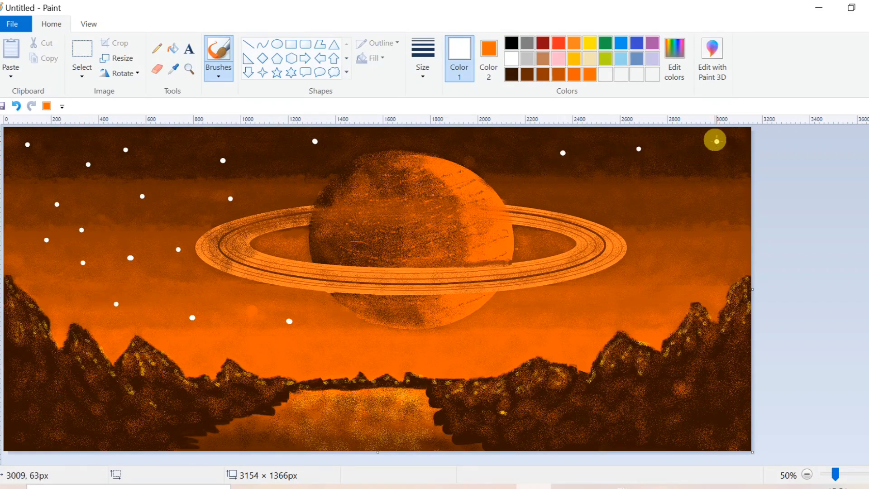
pyautogui.click(708, 172)
pyautogui.click(646, 206)
pyautogui.click(709, 233)
pyautogui.click(661, 274)
pyautogui.click(592, 324)
pyautogui.click(544, 306)
pyautogui.click(472, 348)
pyautogui.click(515, 338)
pyautogui.click(115, 212)
pyautogui.click(187, 289)
pyautogui.click(163, 311)
pyautogui.click(329, 360)
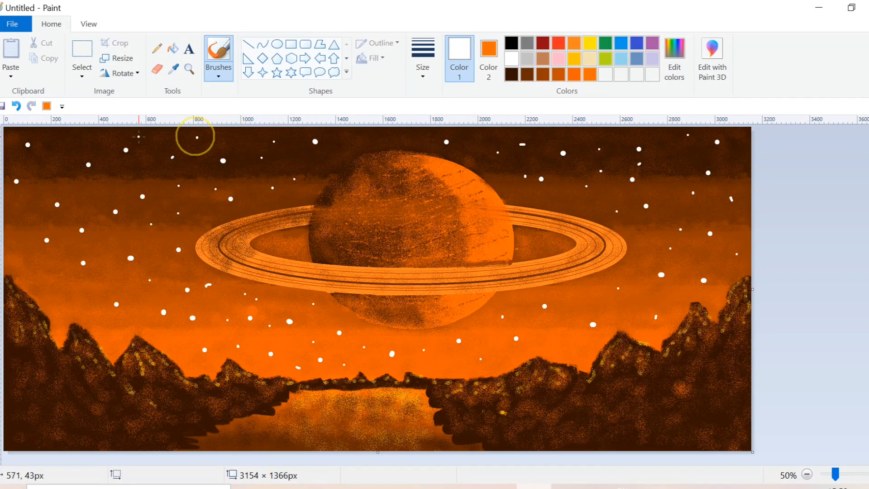
# Paint six short curved white comet trails in the sky, three on each side of the planet.
pyautogui.click(219, 76)
pyautogui.click(217, 95)
pyautogui.click(132, 171)
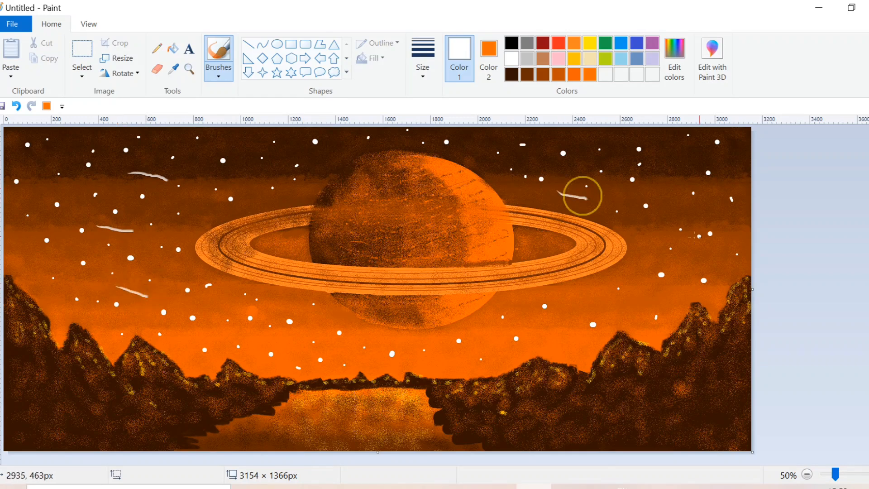
# Airbrush a small white spray at the lower right end of each comet trail to form the heads.
pyautogui.click(218, 76)
pyautogui.click(305, 95)
pyautogui.click(169, 168)
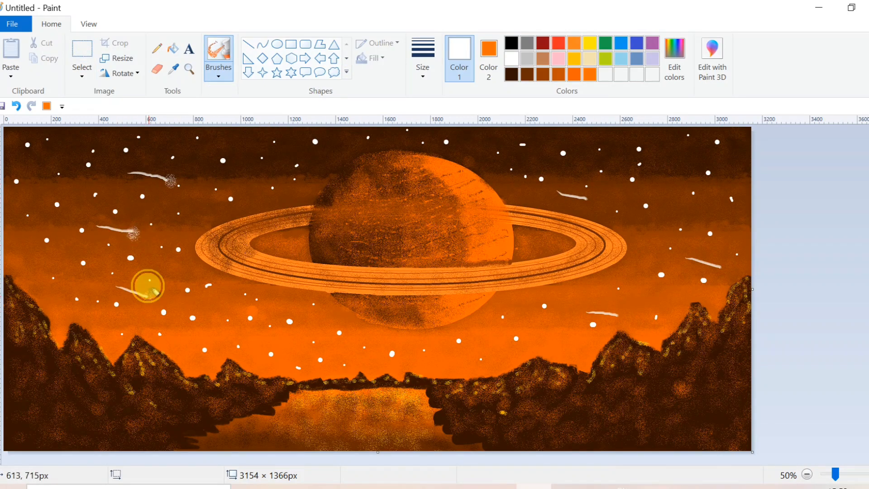
# Paint thin white streaks fanning back from each comet's head along its trail with a brush.
pyautogui.click(218, 76)
pyautogui.click(217, 95)
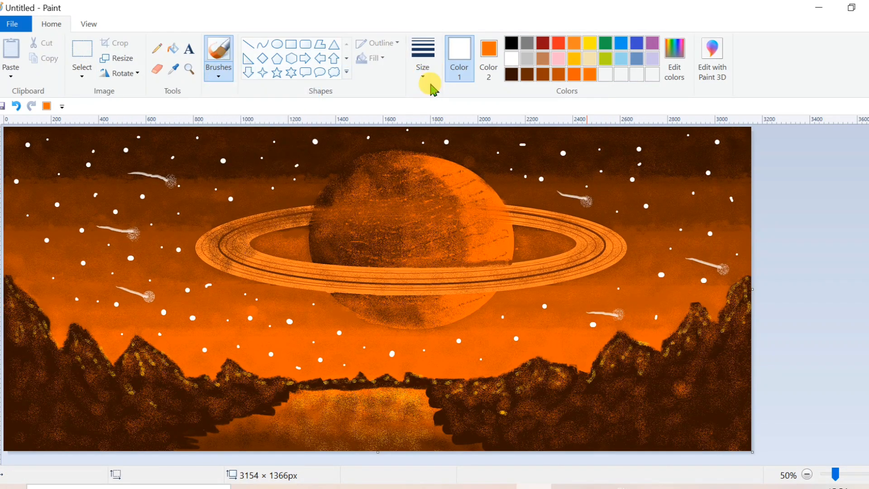
pyautogui.click(218, 76)
pyautogui.click(218, 97)
pyautogui.moveTo(170, 178); pyautogui.dragTo(132, 172)
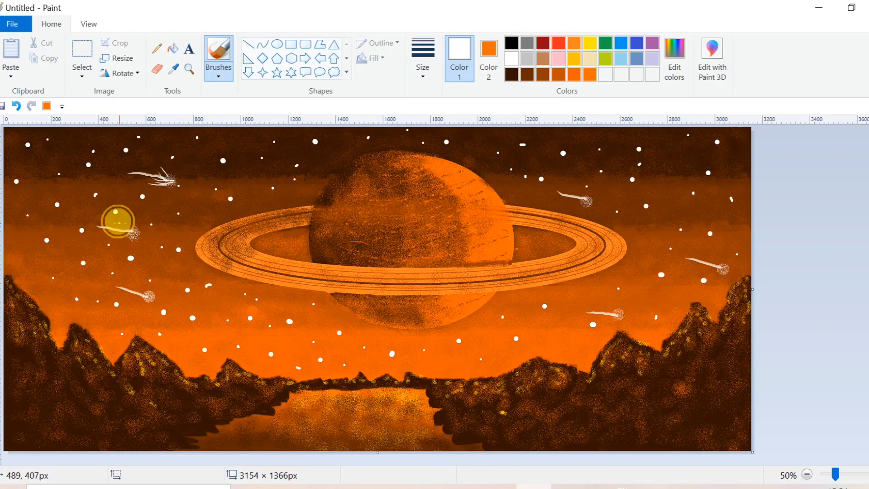
pyautogui.moveTo(583, 198); pyautogui.dragTo(573, 196)
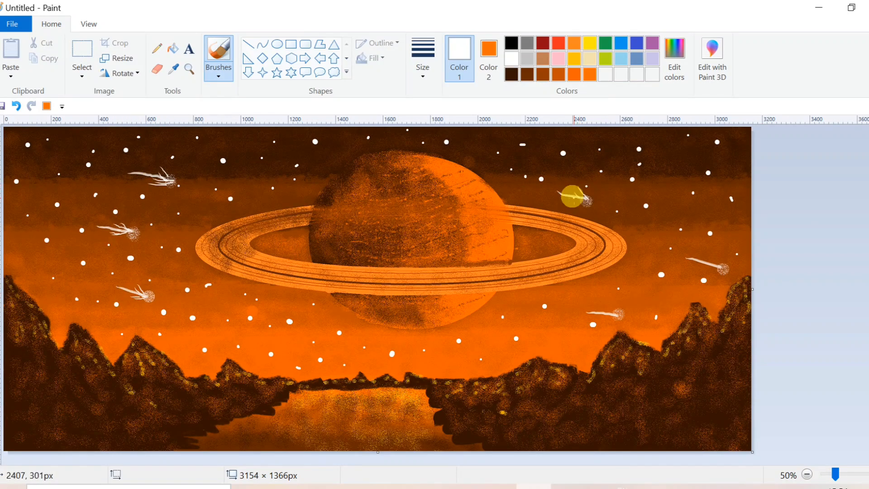
pyautogui.click(220, 77)
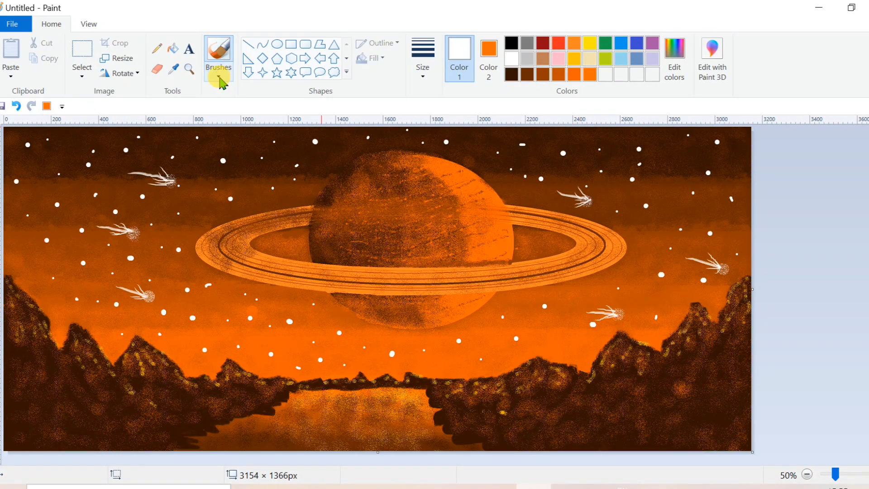